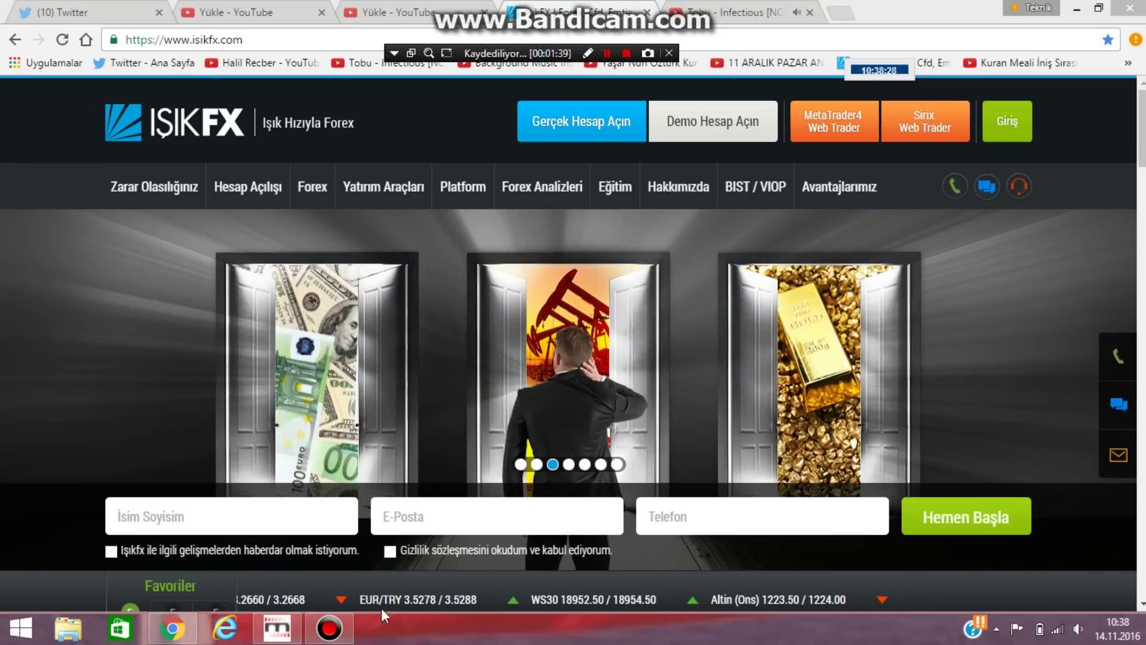
Switch to Matriks and show more daily bars on the XU030 futures chart
mouse_move(274, 637)
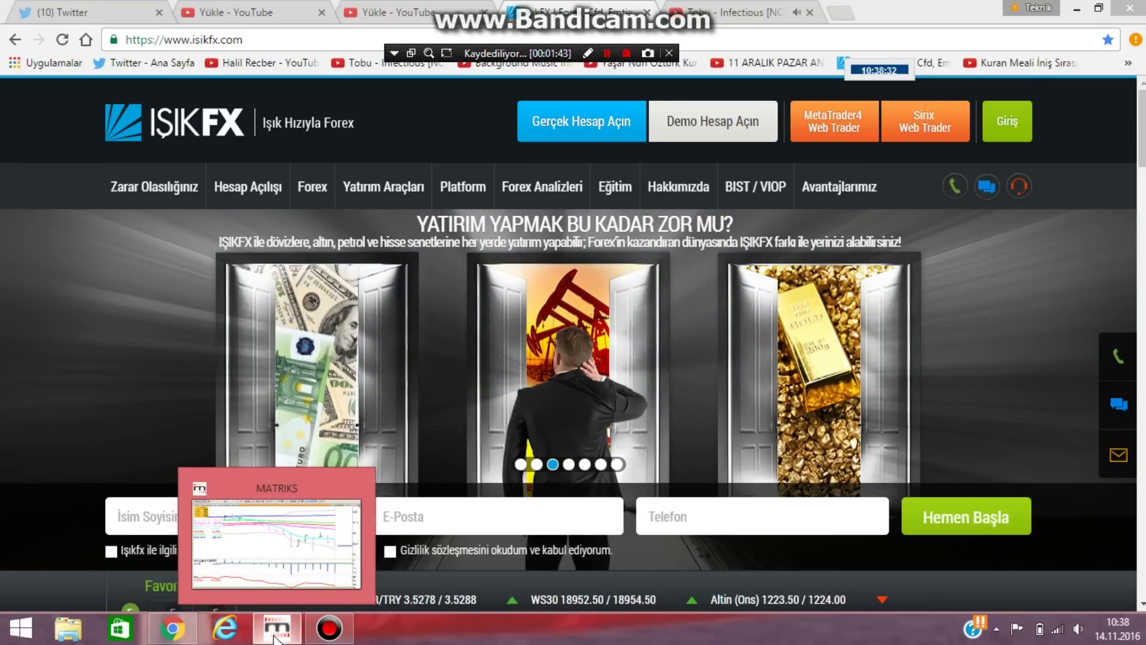
click(274, 636)
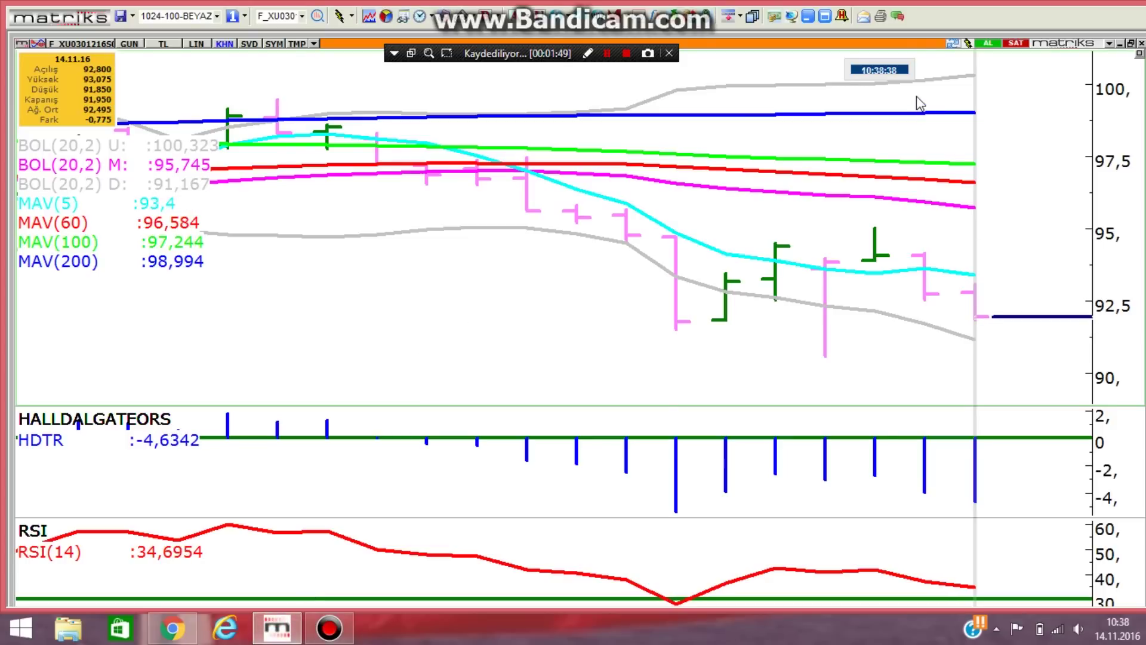
scroll(915, 96, down, 3)
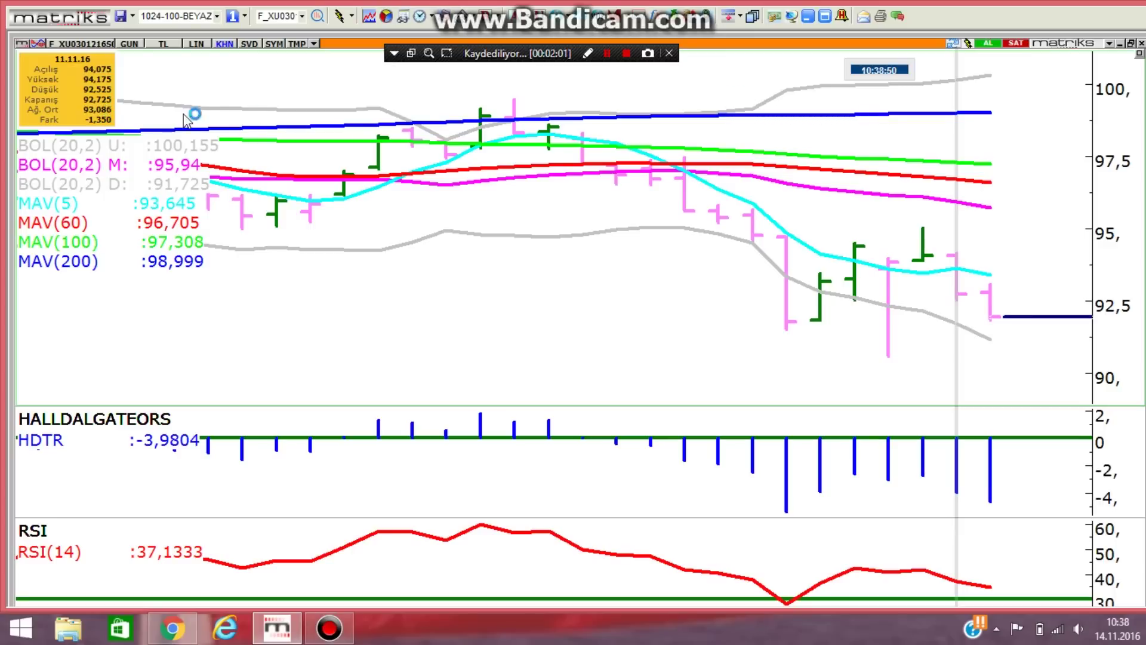
Open the 2 KASIM workbook from the desktop in Excel and show its Sheet2
click(805, 19)
click(1083, 13)
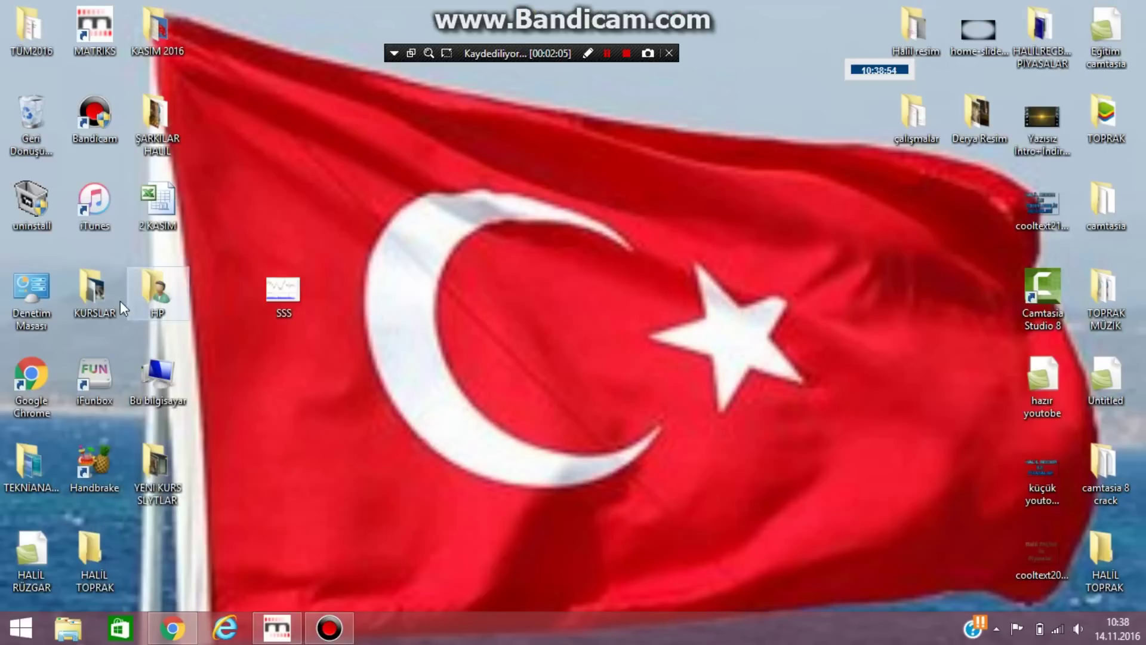
click(158, 203)
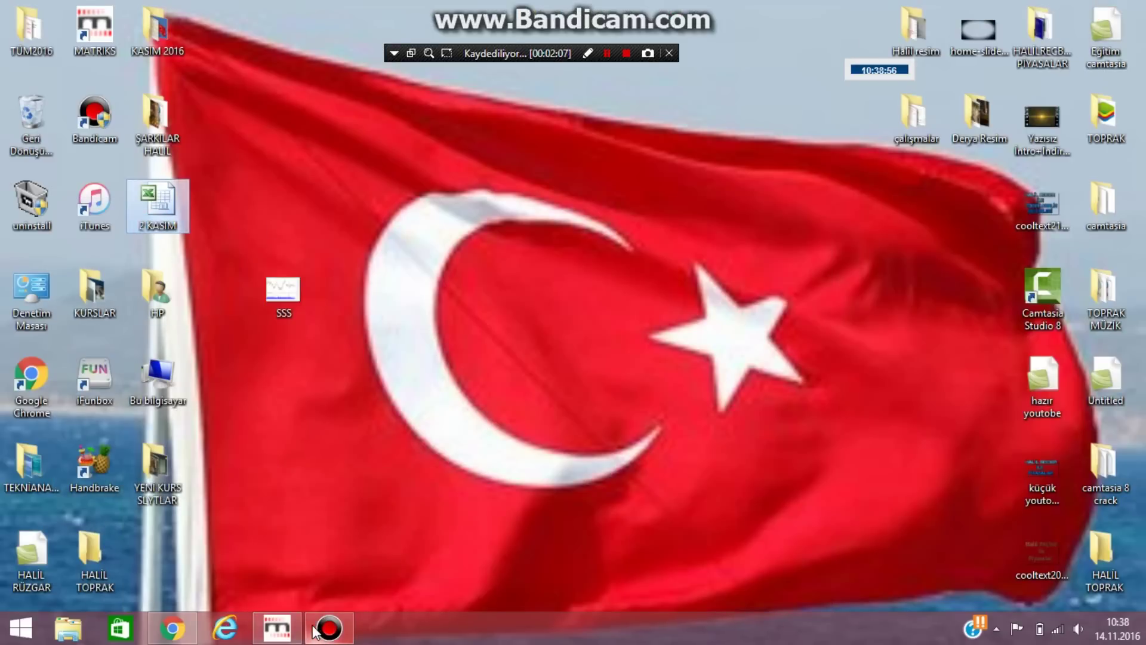
click(279, 628)
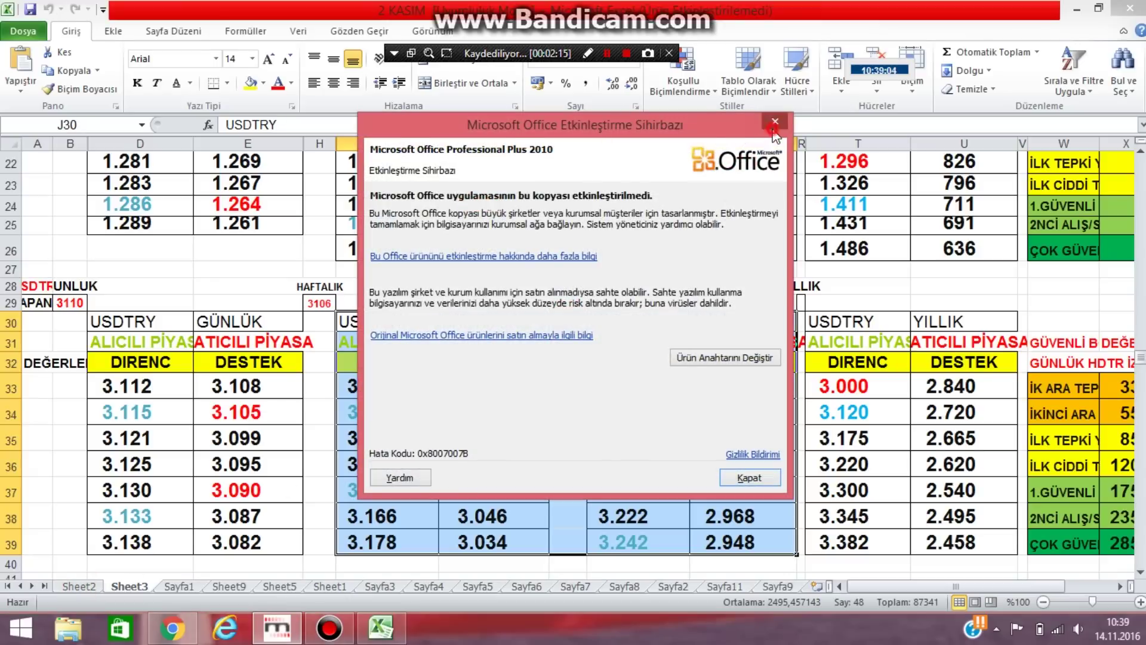
click(775, 122)
click(76, 586)
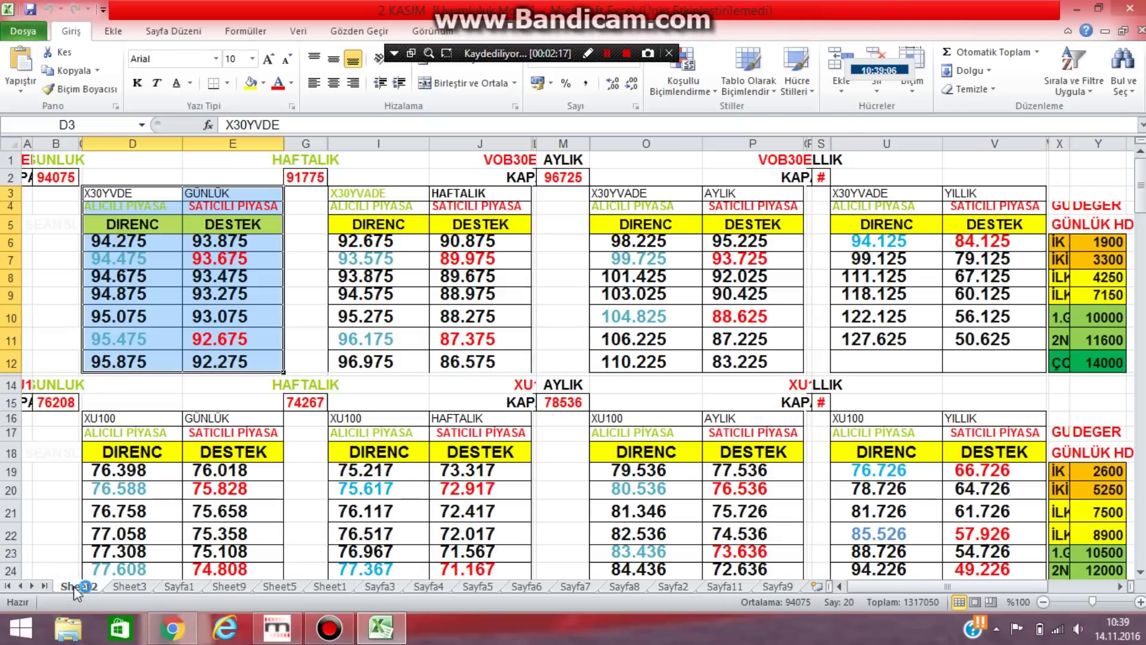
Set the daily closing value for the X30 futures table in cell B2 to 92675
click(51, 177)
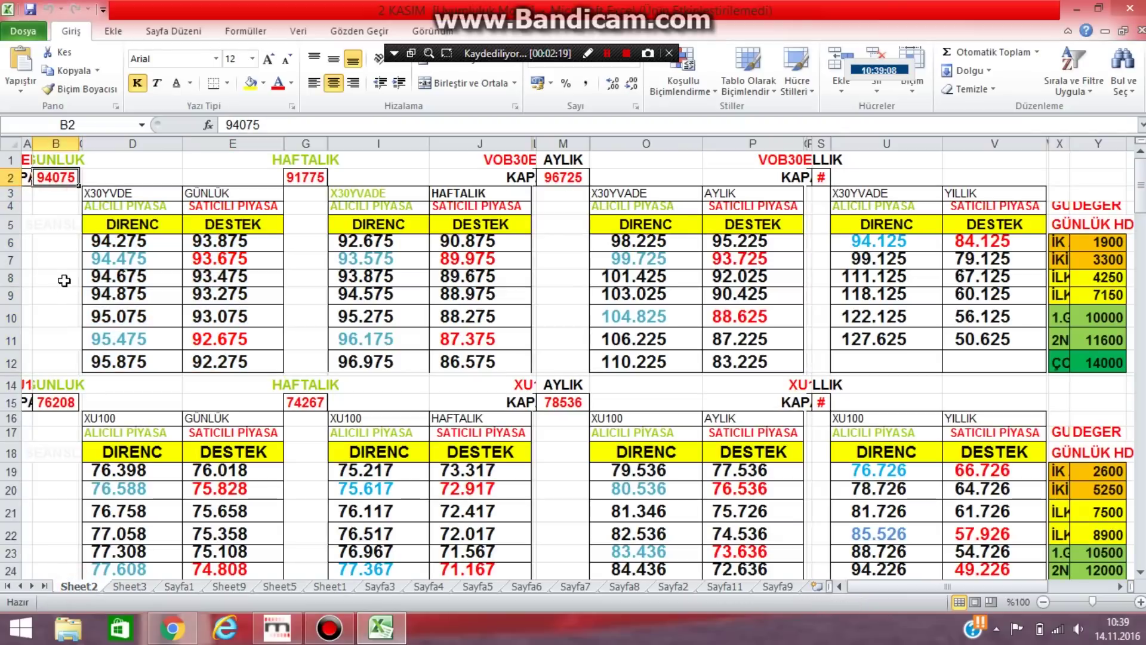
click(232, 341)
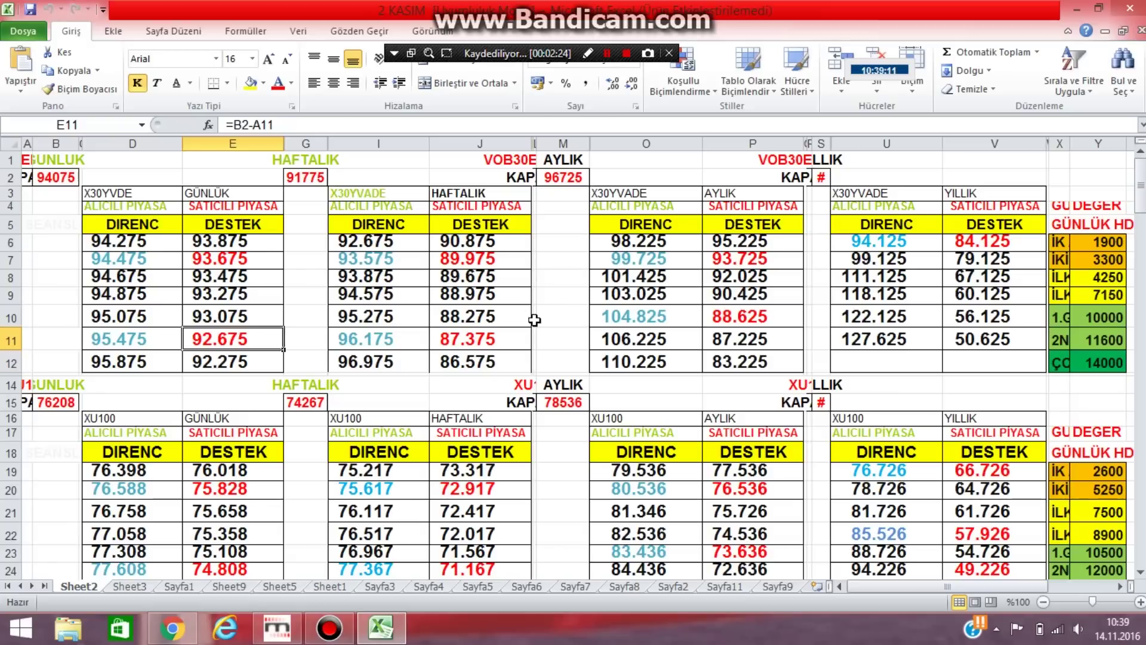
click(767, 294)
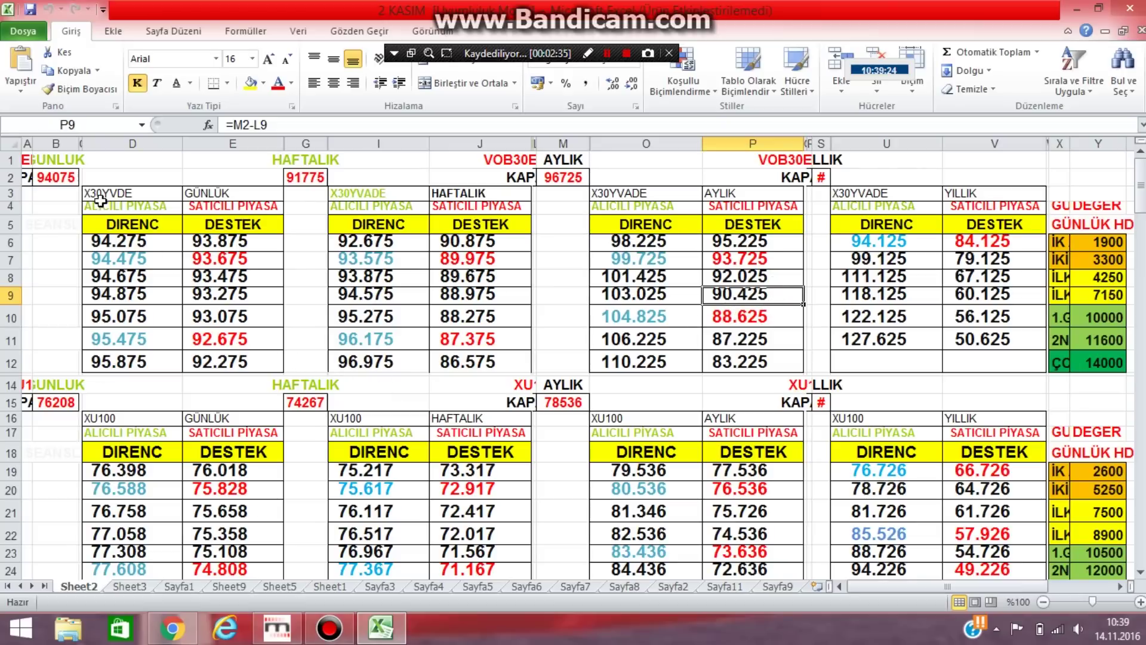
click(66, 177)
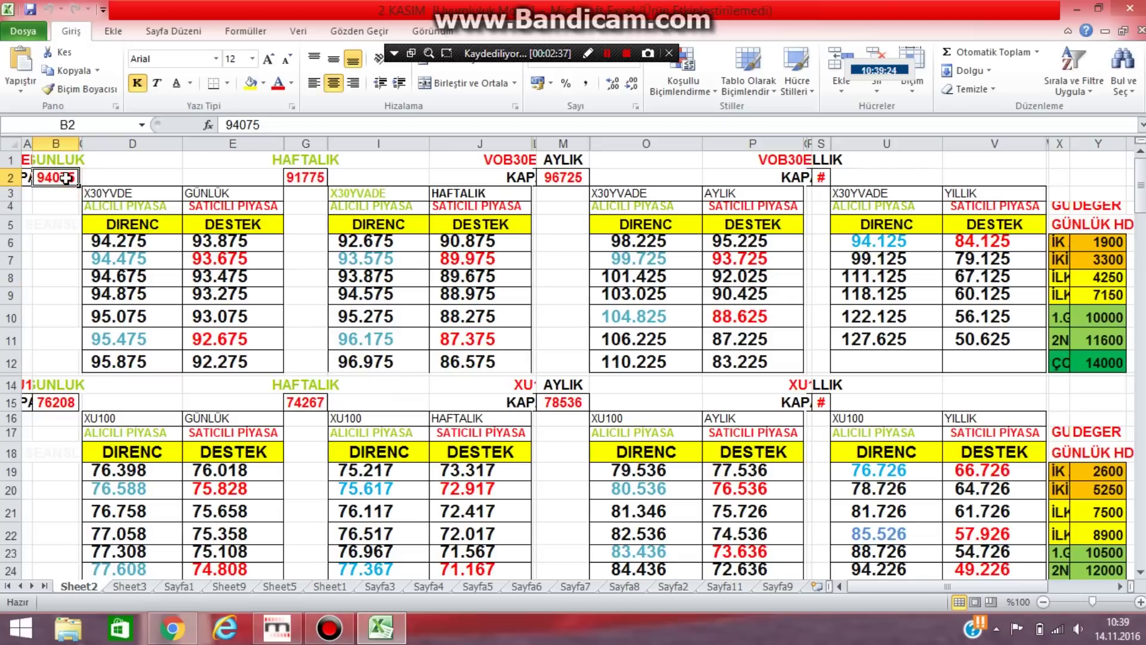
text(92)
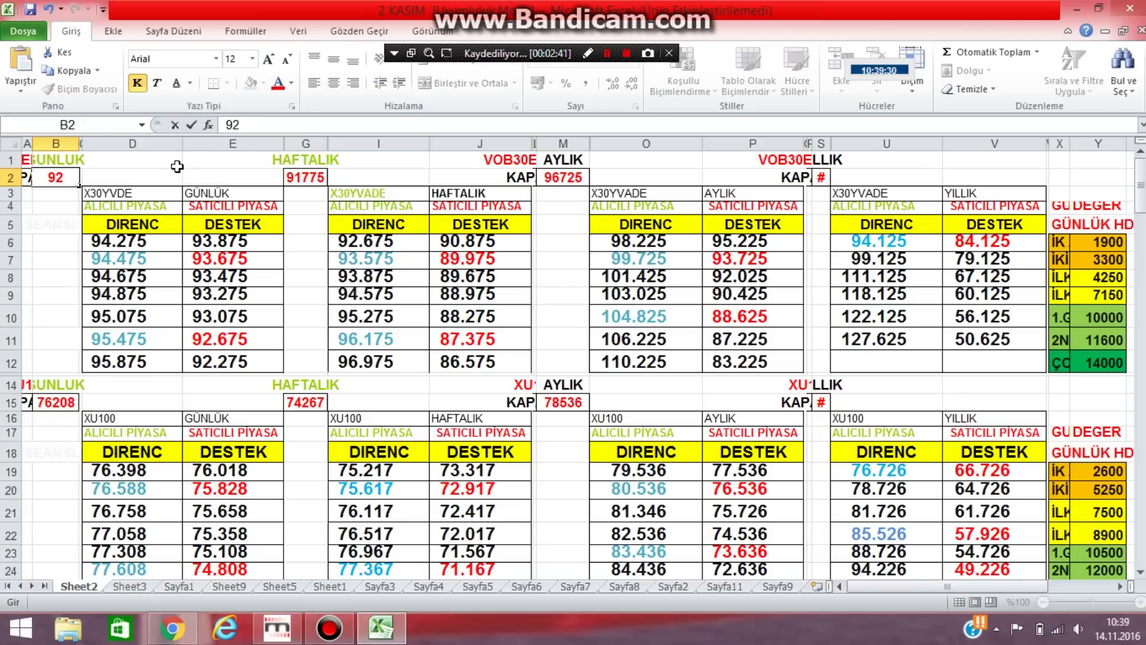
text(675)
click(40, 262)
Set the weekly (HAFTALIK) closing value for the X30 futures table in cell G2 to 92675
click(326, 177)
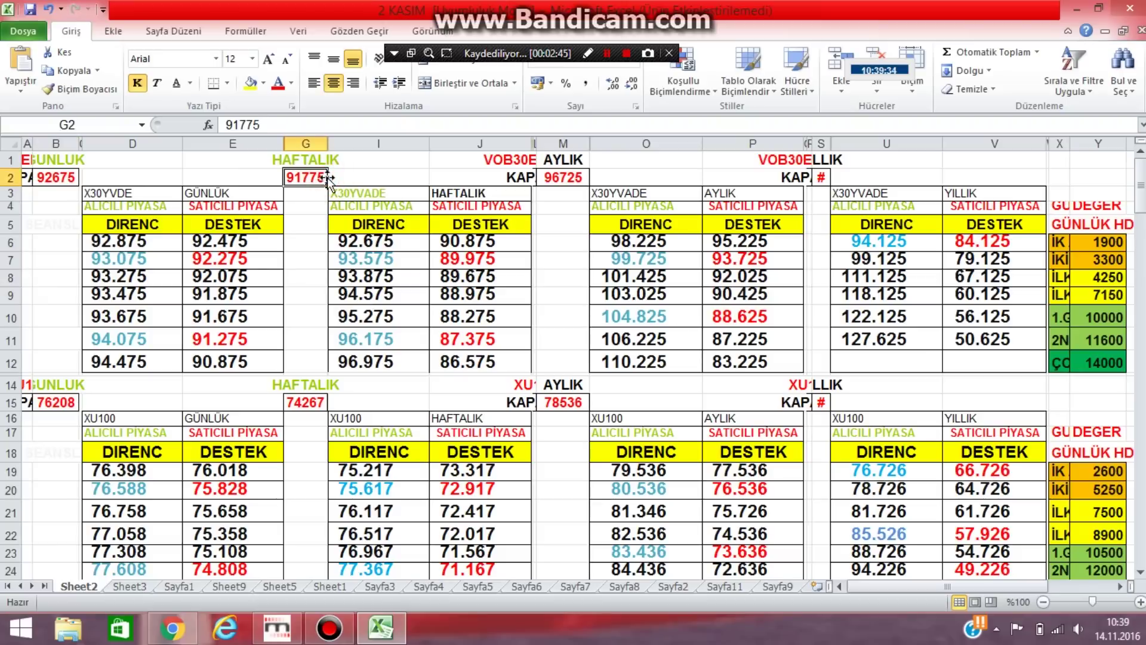
text(92675)
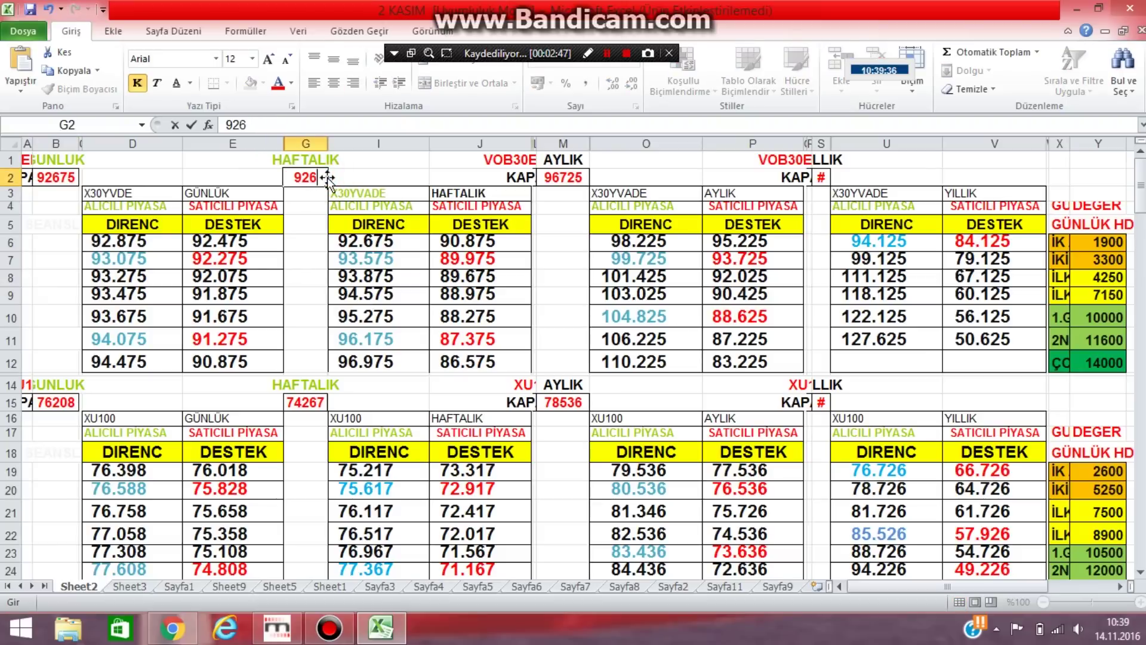
click(295, 258)
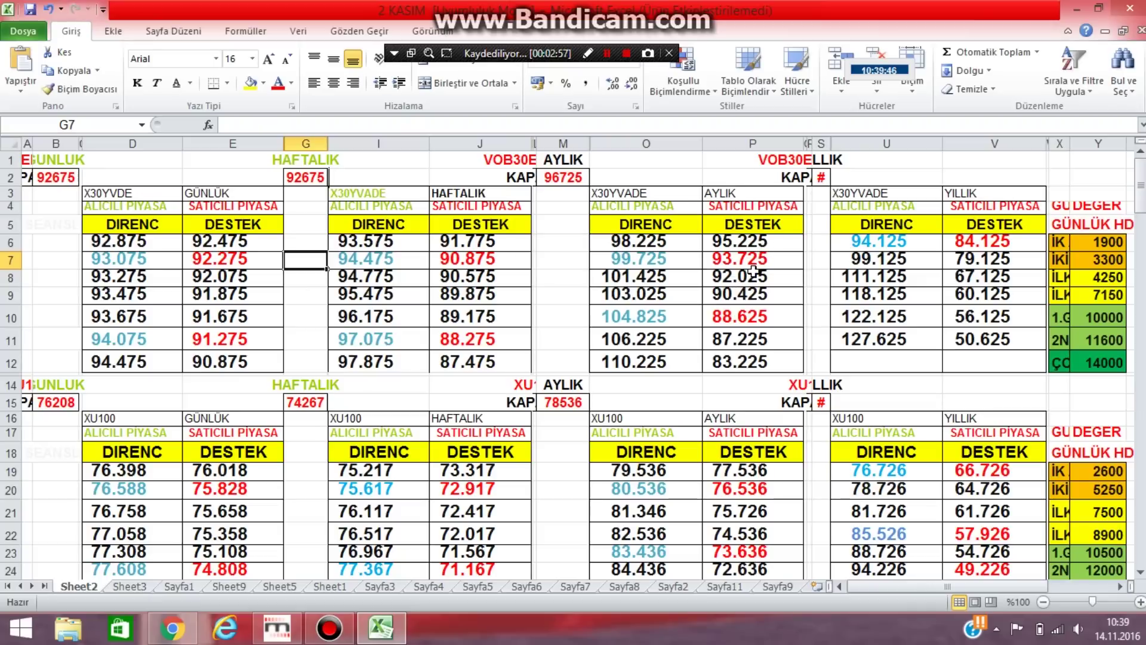
Examine the monthly support levels and the weekly resistance and support levels in the X30 futures tables
click(736, 260)
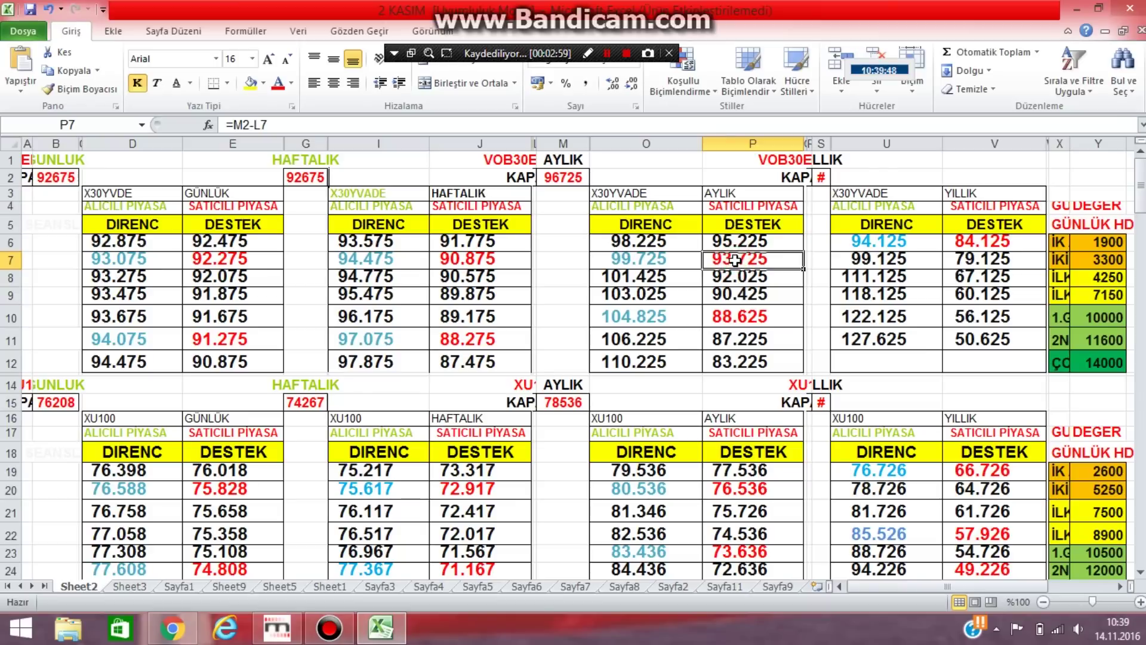
click(743, 293)
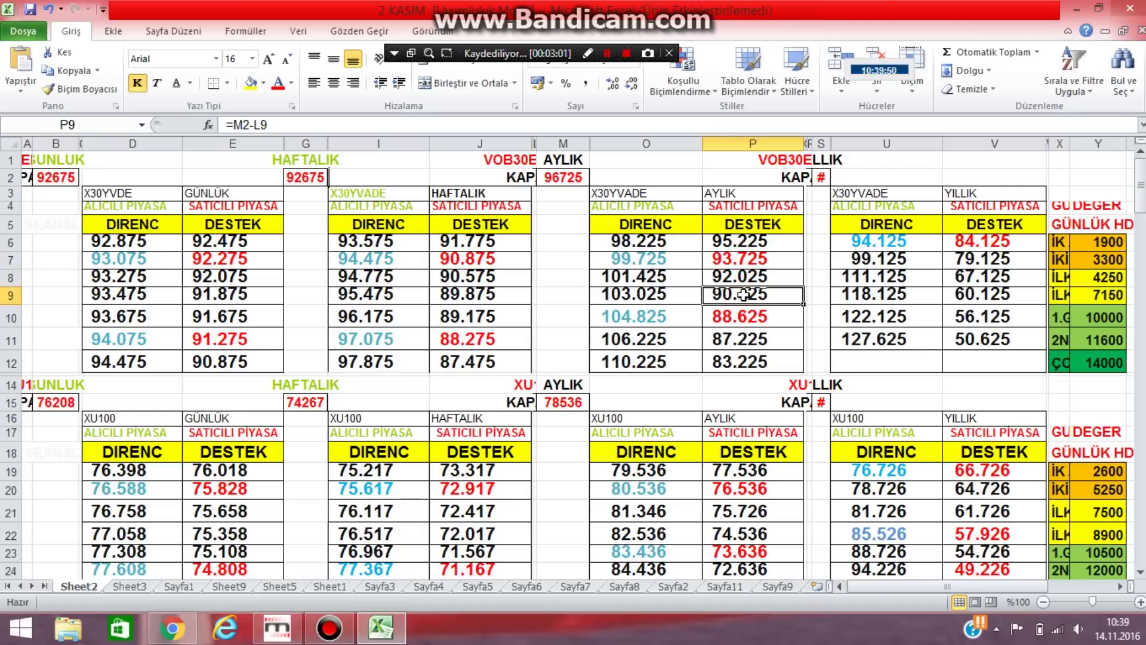
click(739, 309)
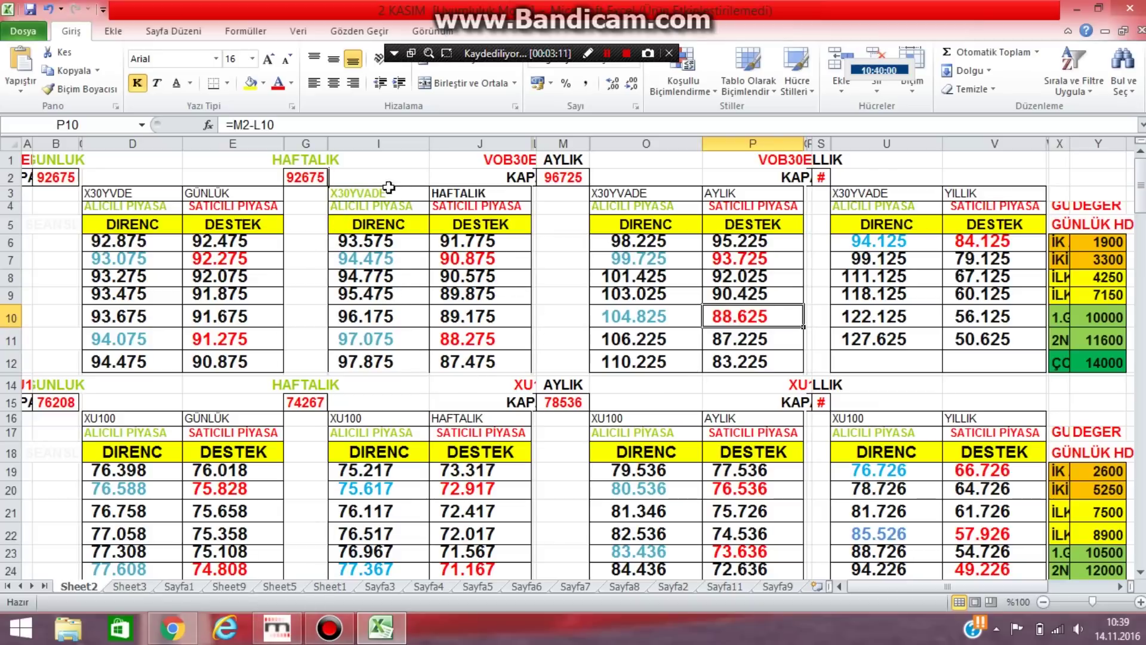
click(391, 245)
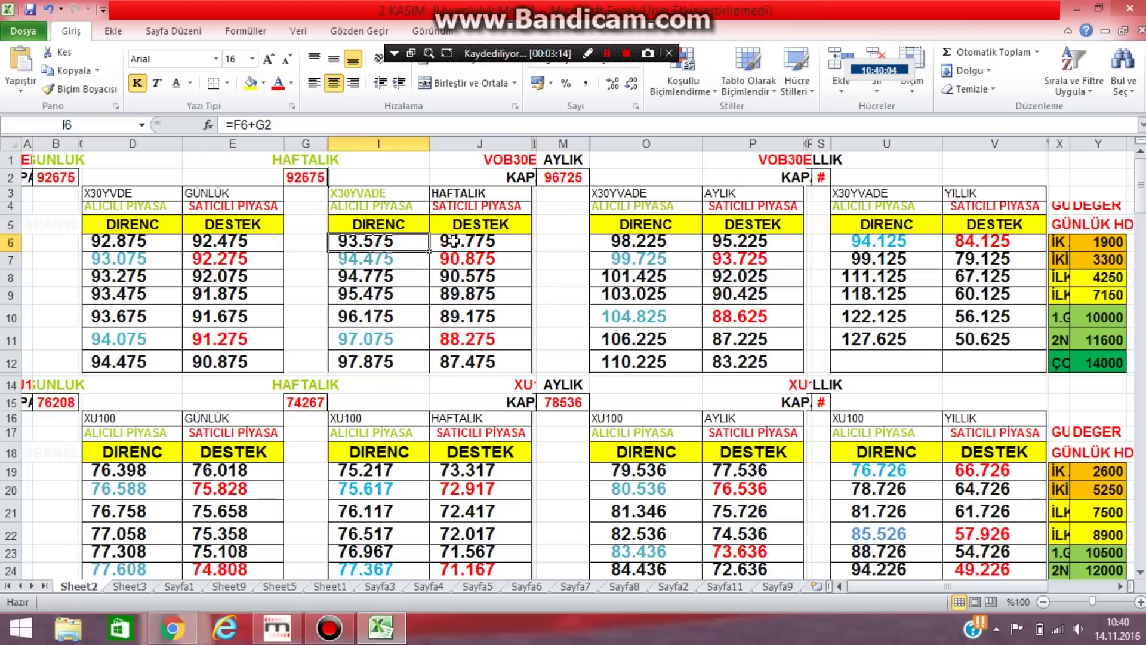
click(730, 259)
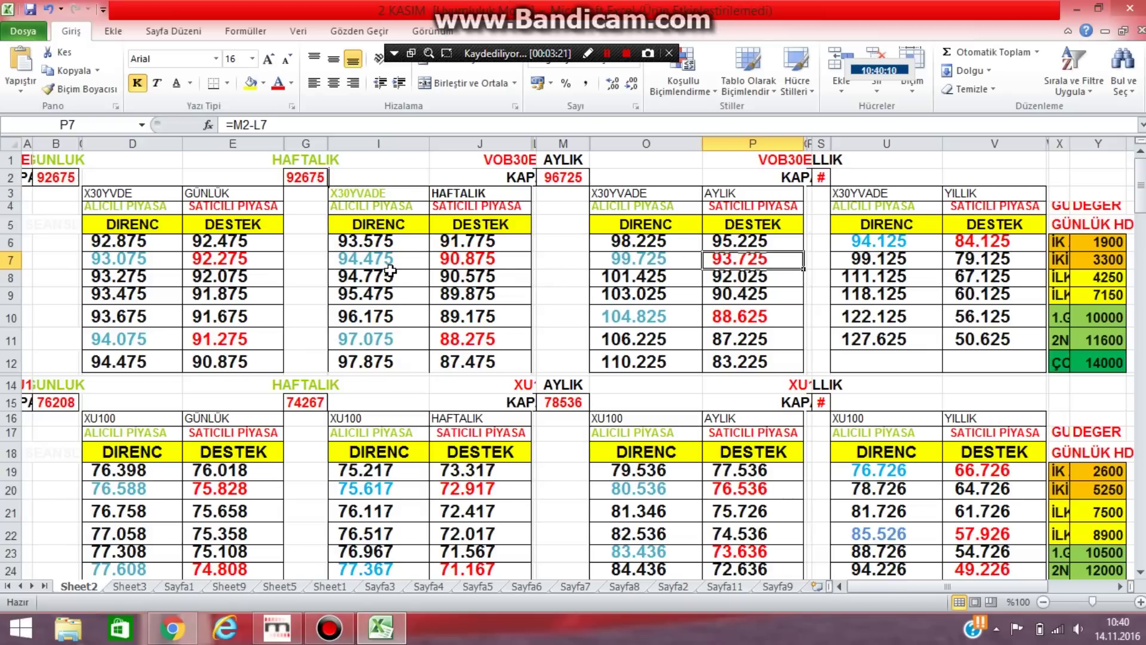
click(485, 242)
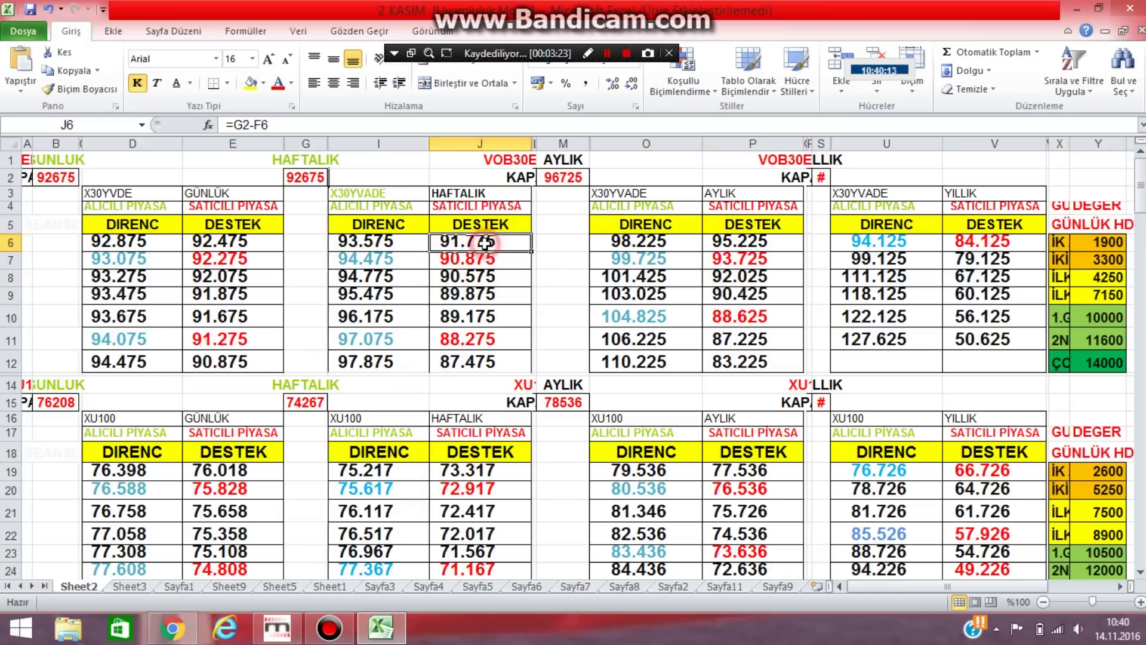
click(460, 261)
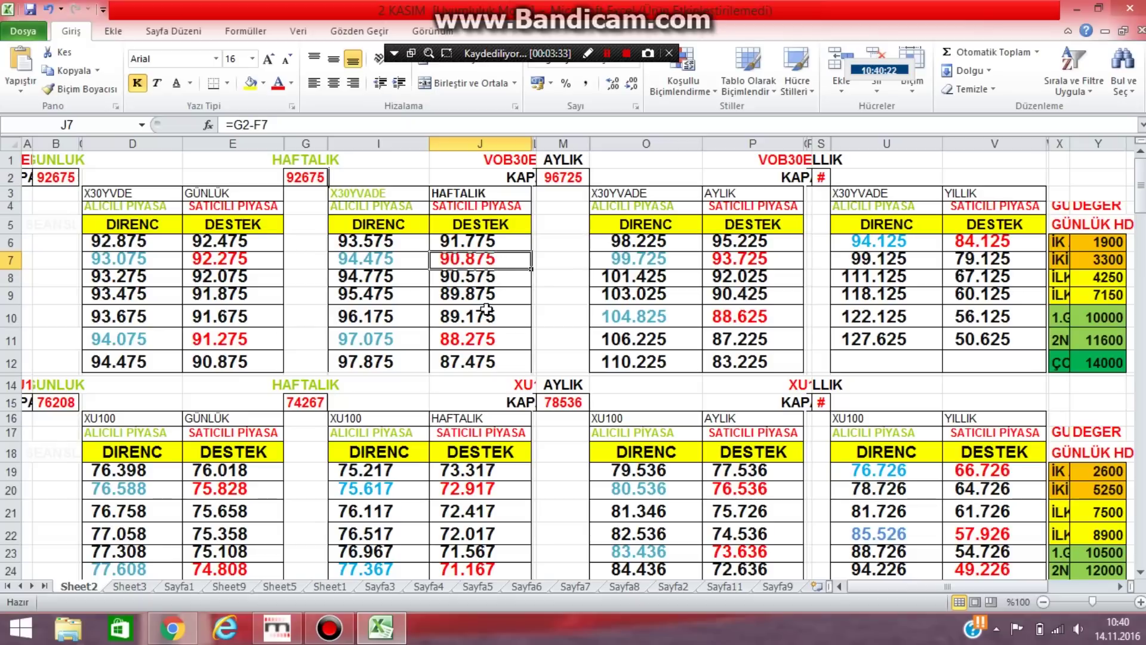
click(720, 320)
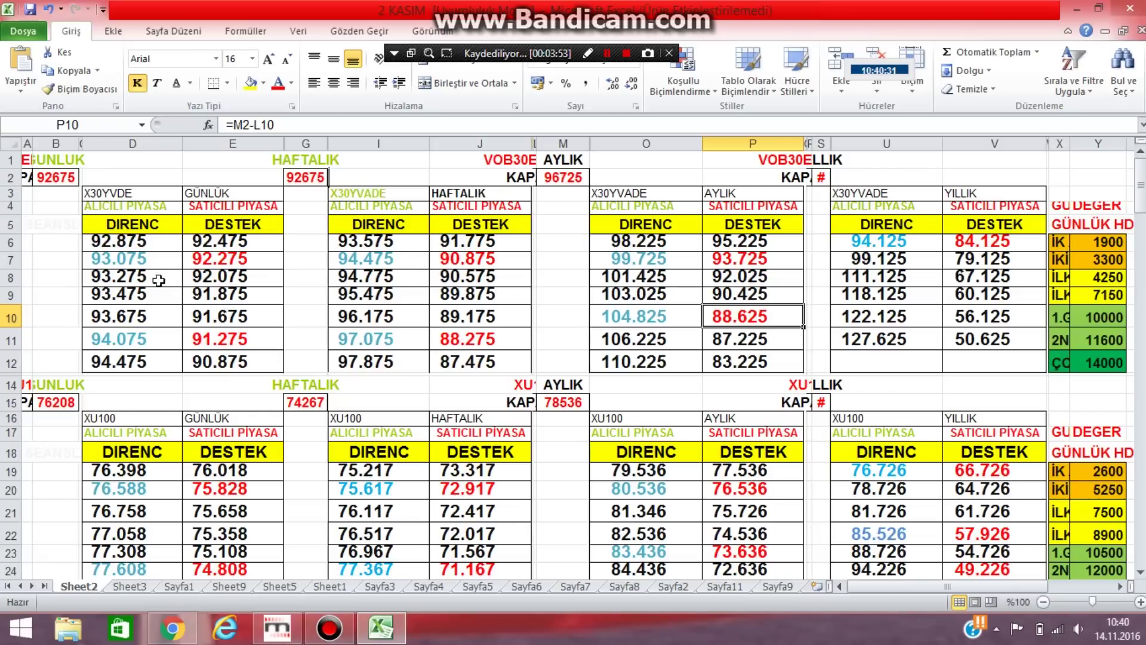
Review the first two daily resistance and support levels, in rows 6 and 7 of the X30 futures table
click(144, 260)
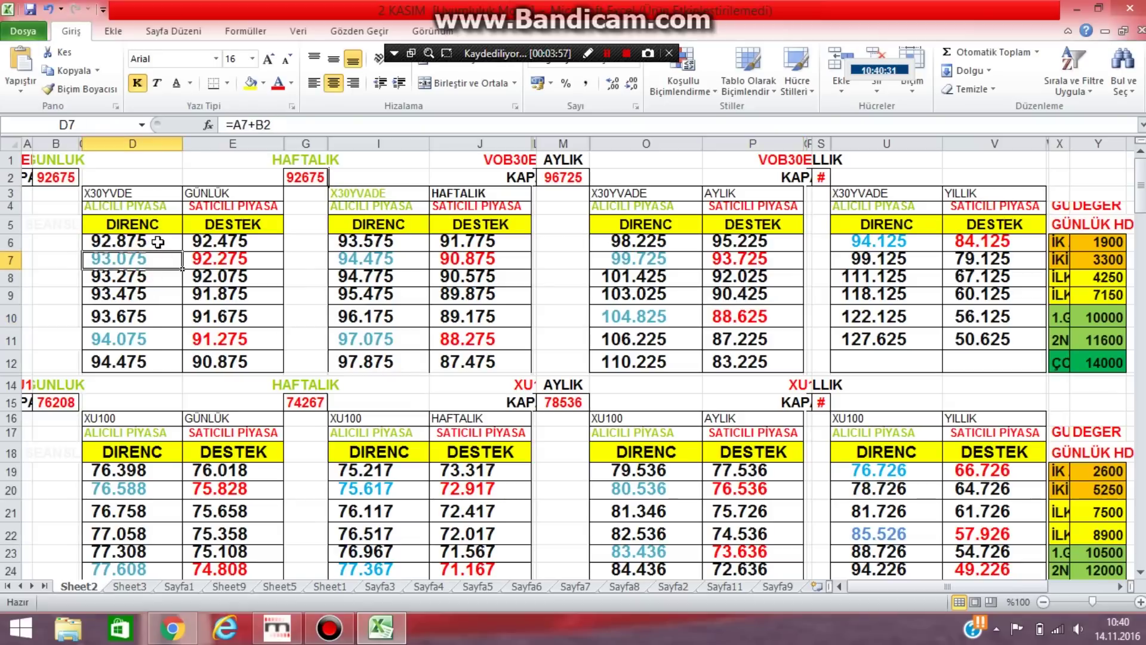
click(157, 241)
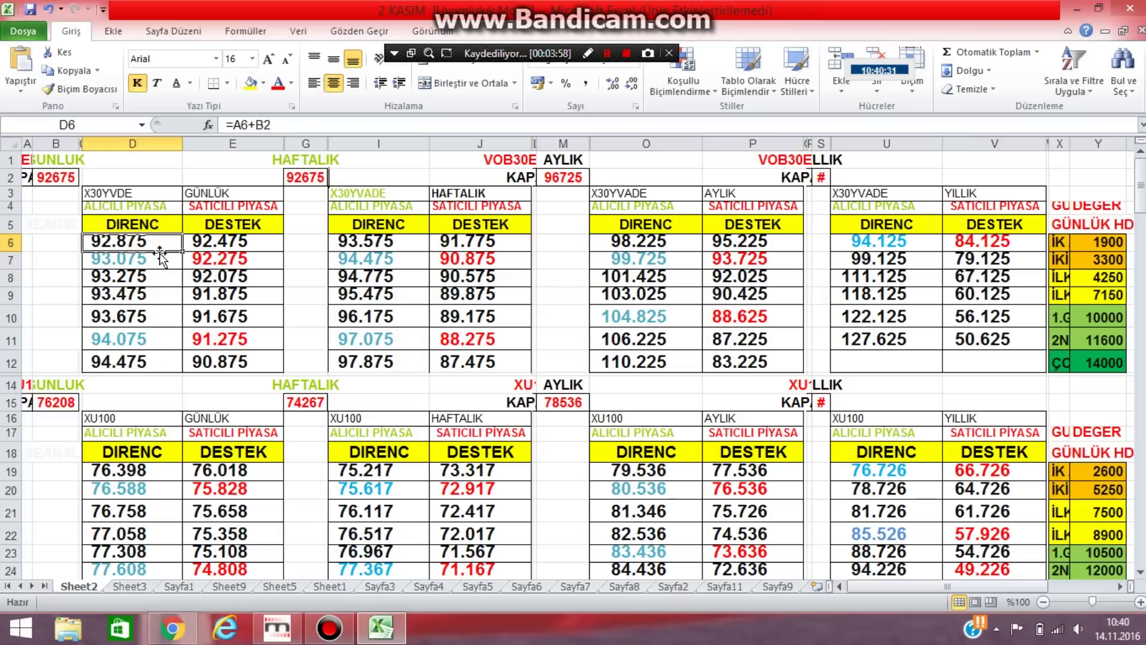
click(191, 258)
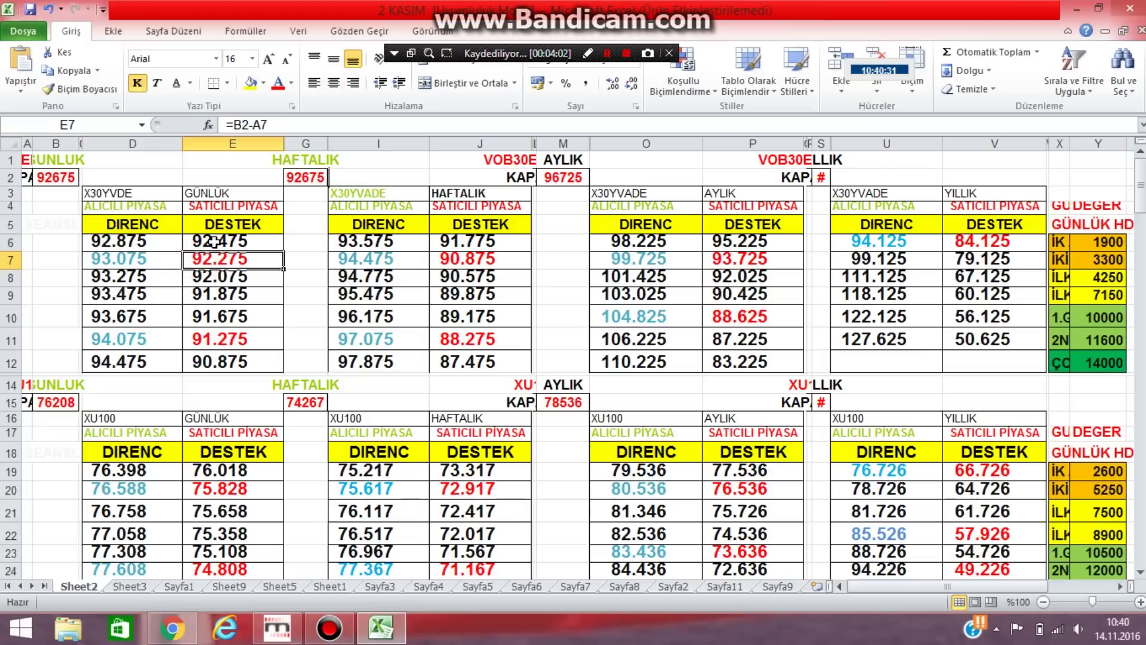
click(214, 241)
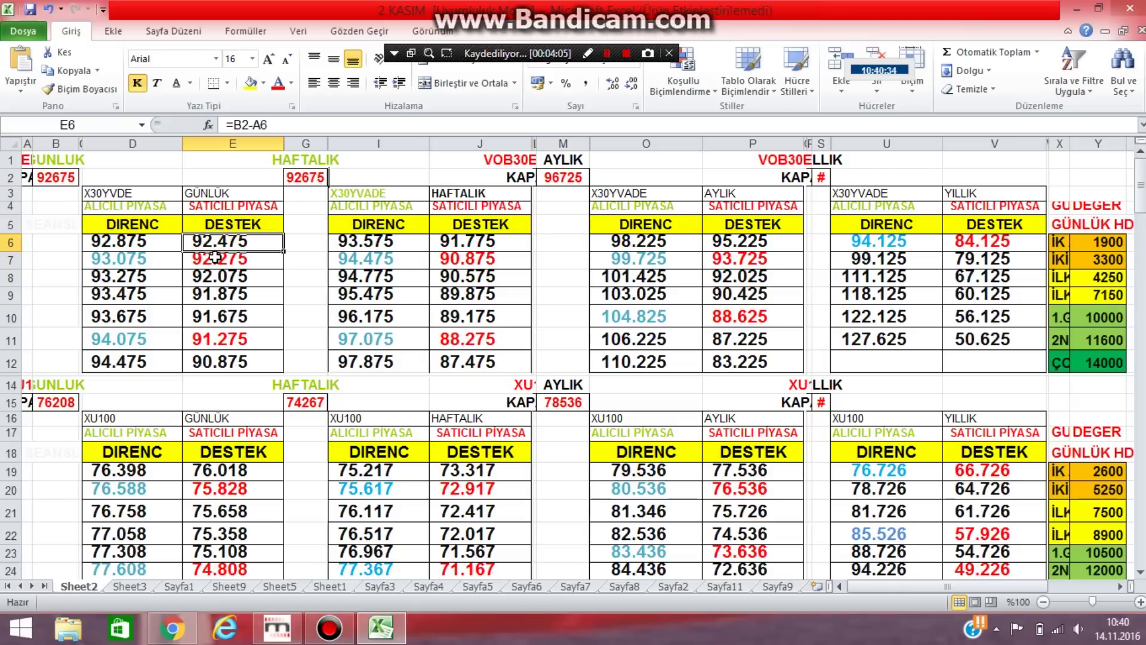
click(216, 258)
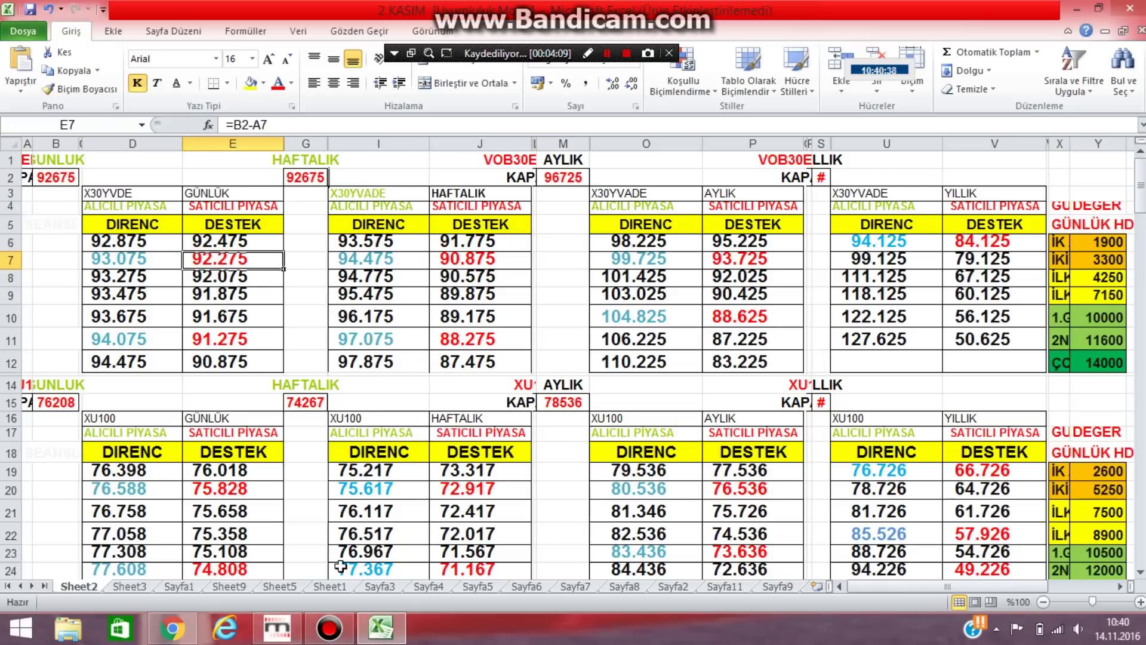
Compare the current price on the Matriks chart with the daily X30 futures levels in rows 7, 10 and 11
click(277, 627)
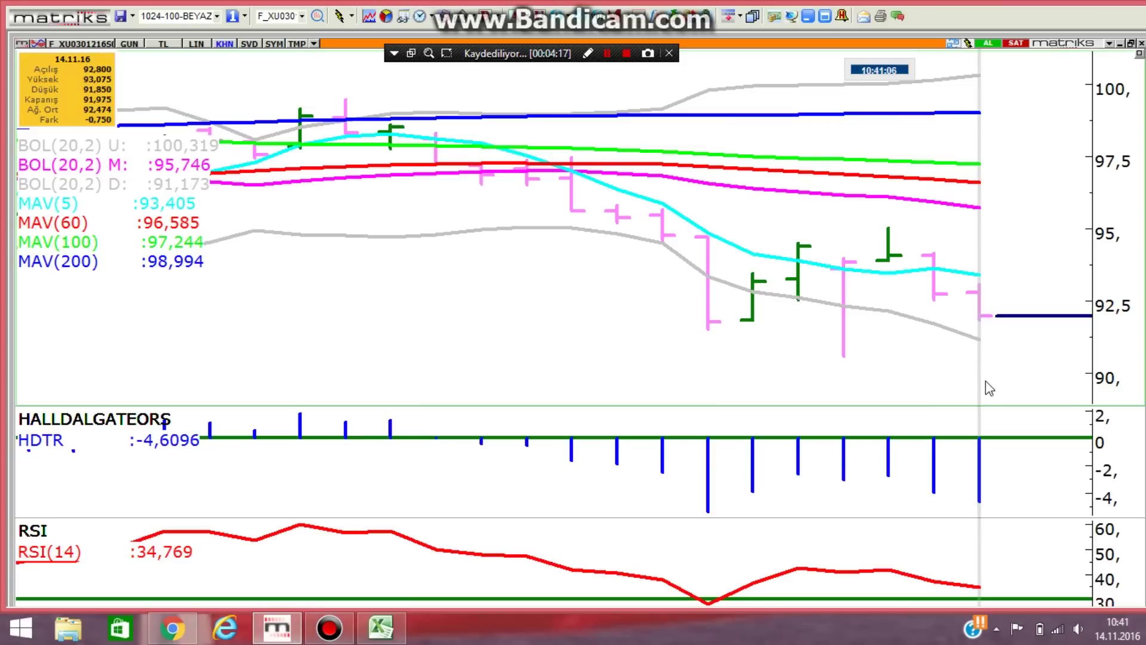
key(alt+Tab)
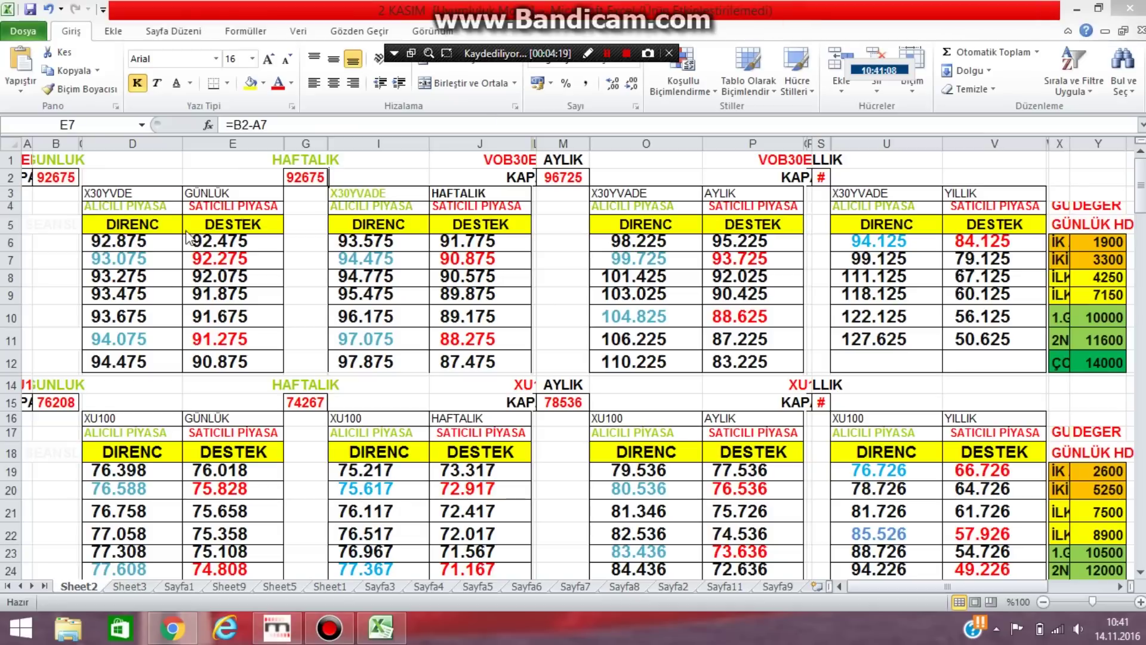
click(138, 260)
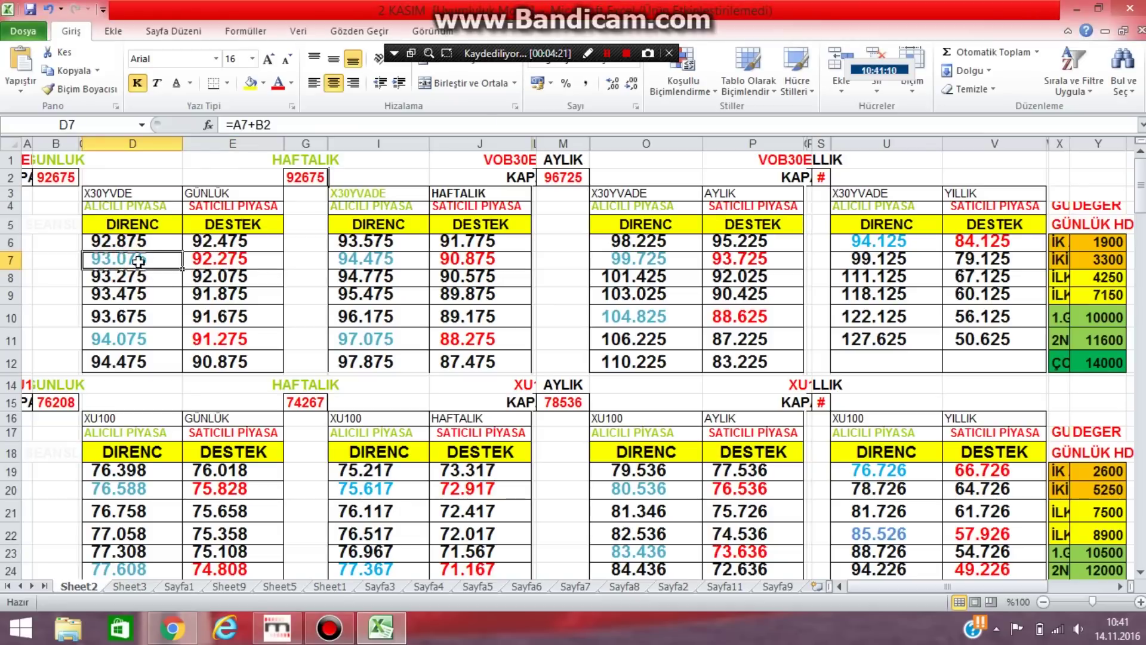
click(223, 258)
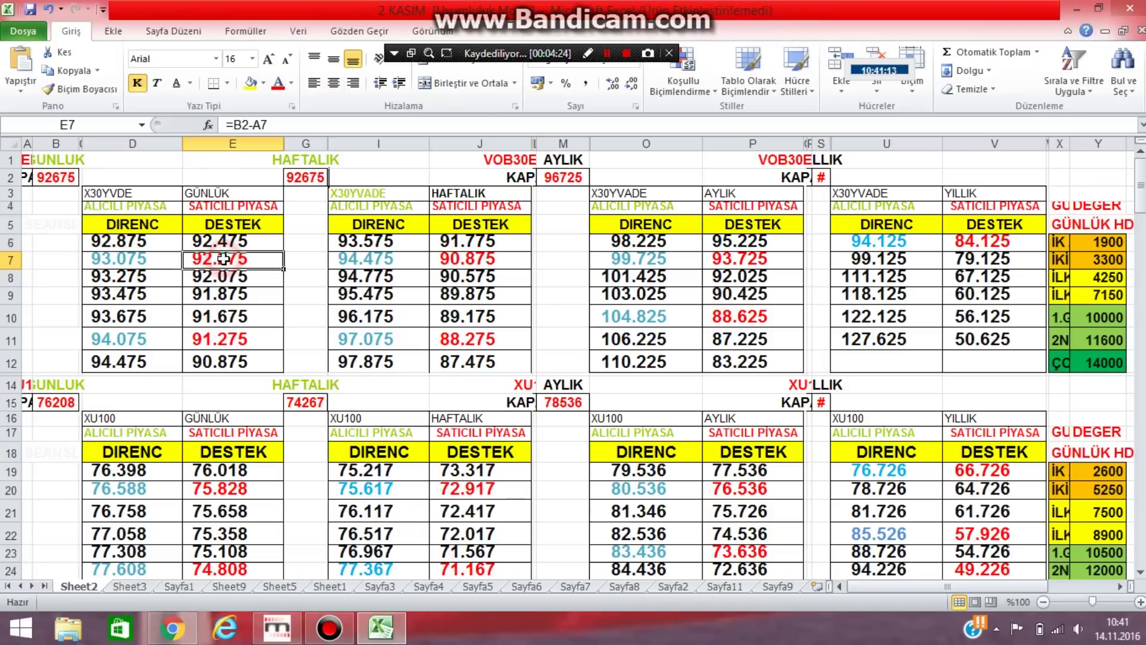
click(291, 633)
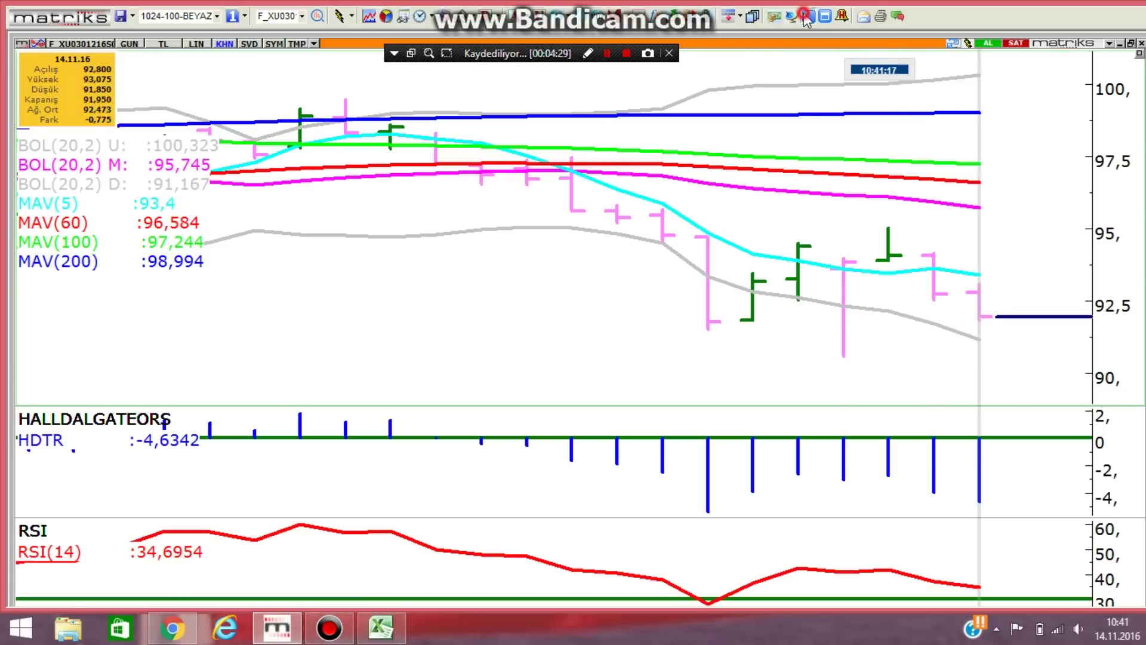
key(alt+Tab)
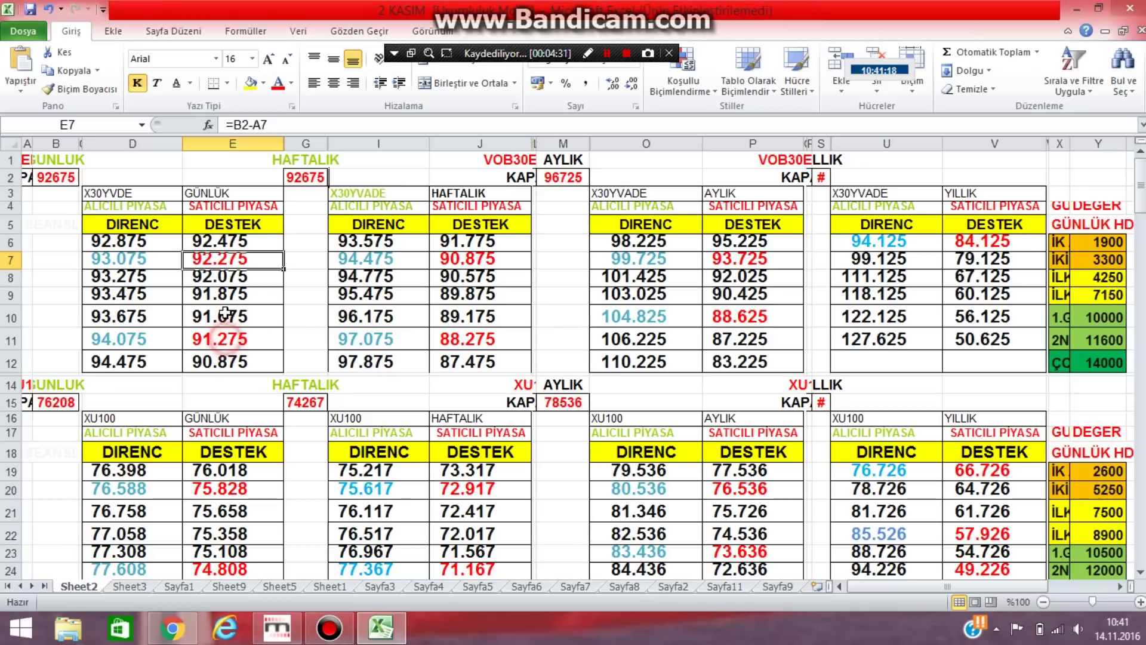
click(226, 319)
click(225, 339)
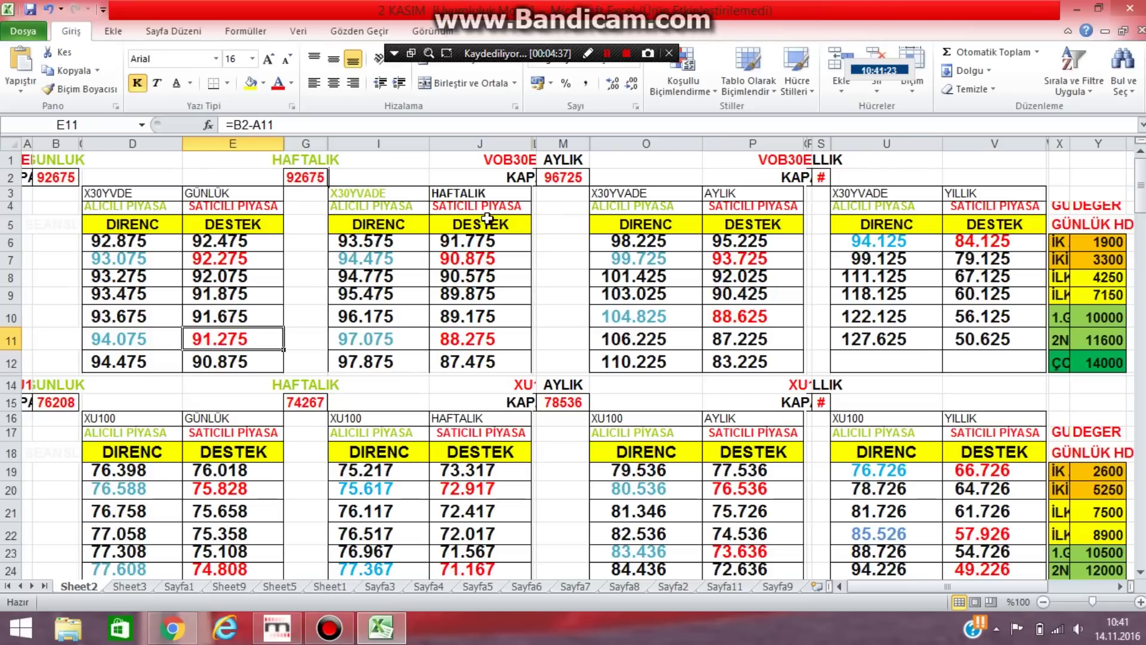
Review the weekly support levels in rows 6 and 7 and the daily and weekly resistance levels in rows 7 and 10 of the X30 futures tables
click(477, 242)
click(473, 261)
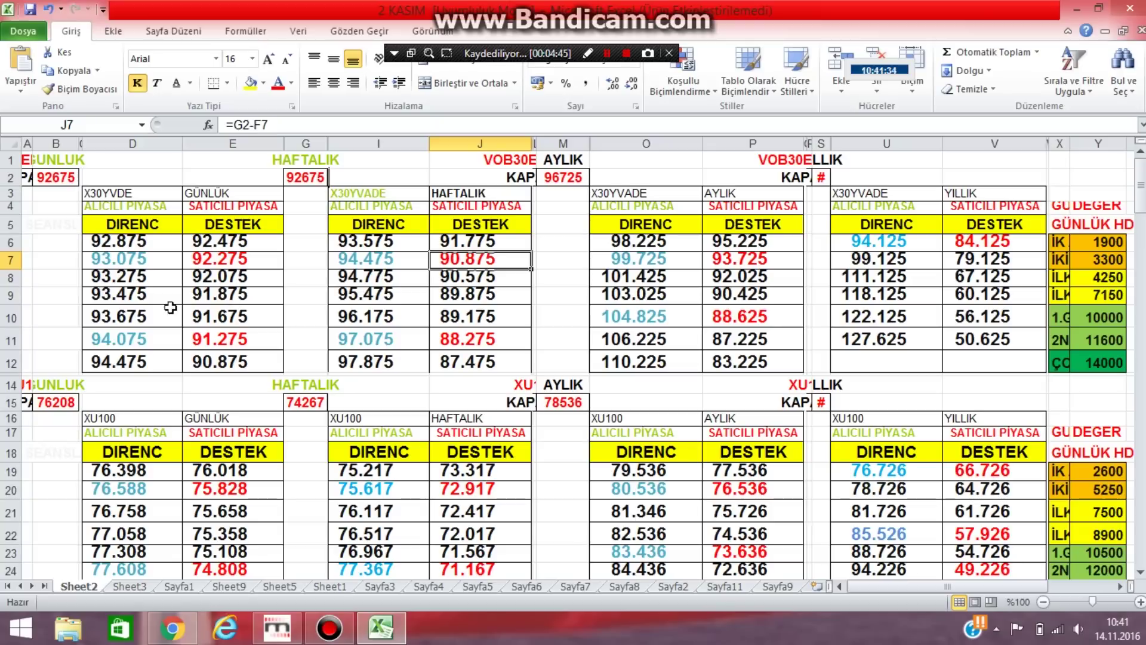
click(144, 256)
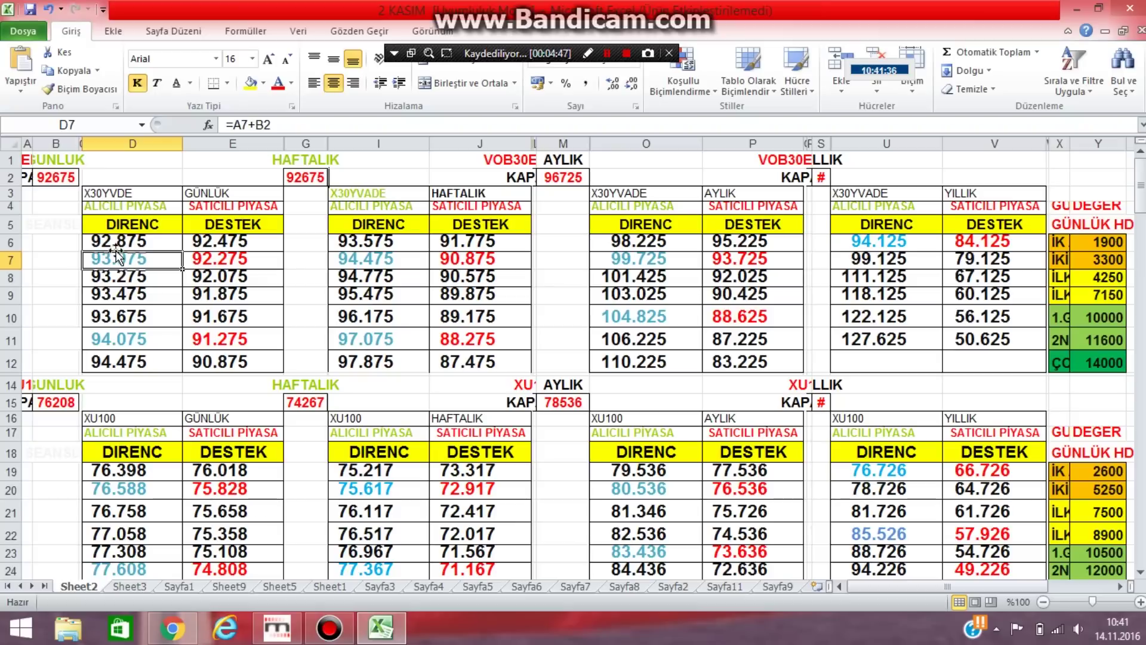
click(131, 317)
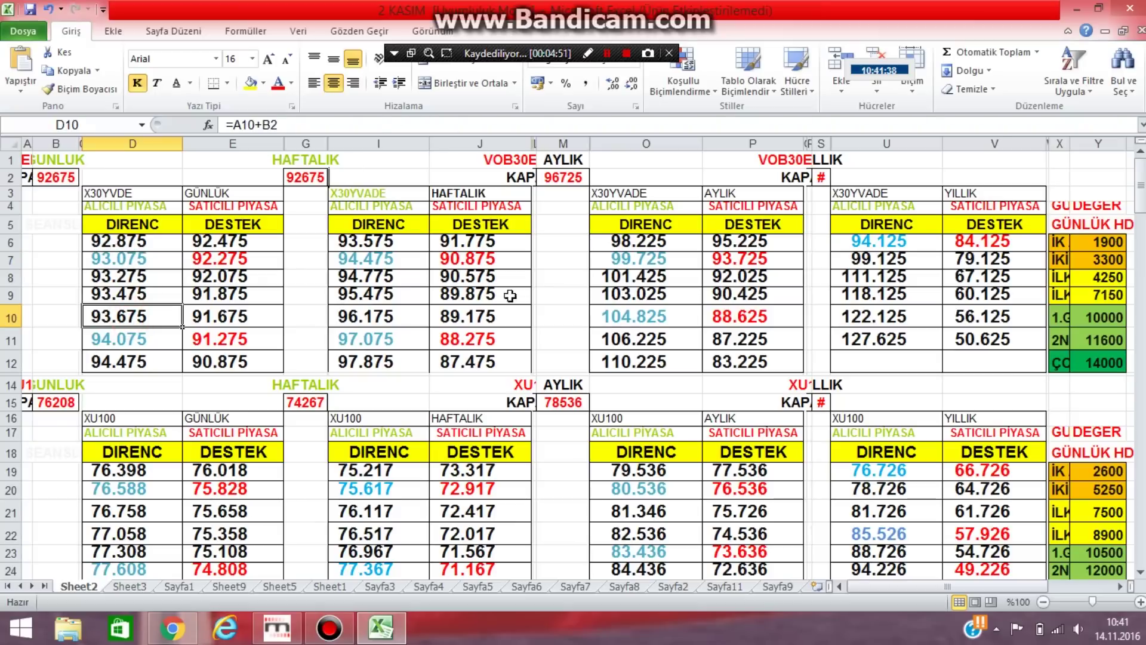
click(402, 262)
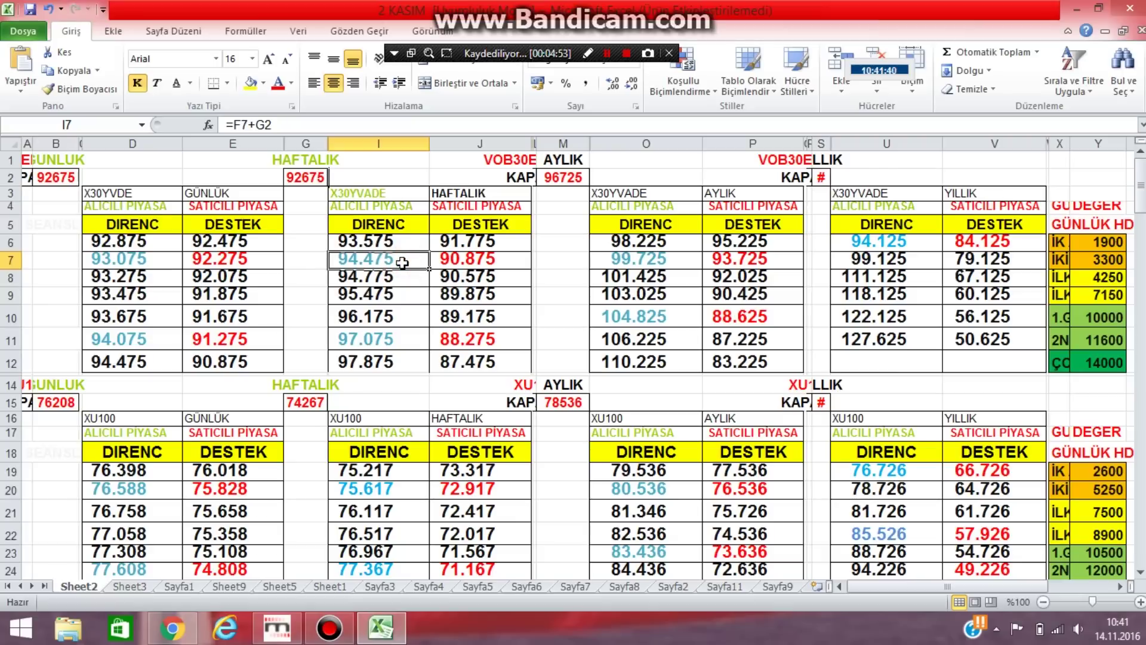
click(375, 318)
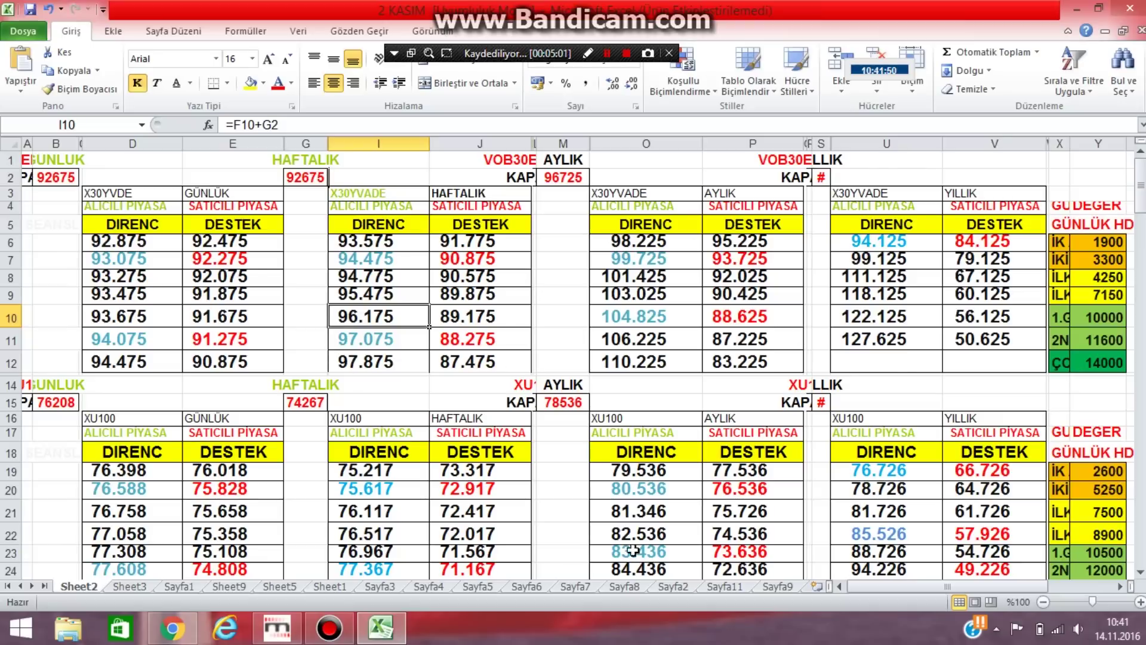
Switch to Matriks to check the HDTR indicator over more bars of the X30 futures chart, and return to the Excel workbook
click(298, 634)
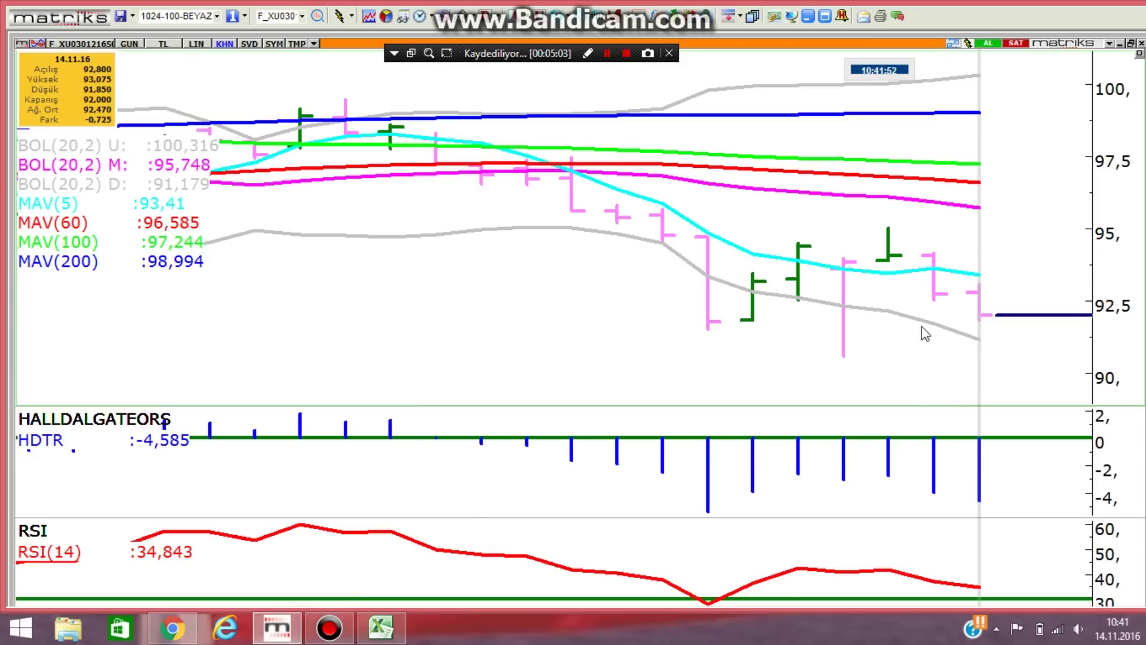
scroll(929, 328, down, 2)
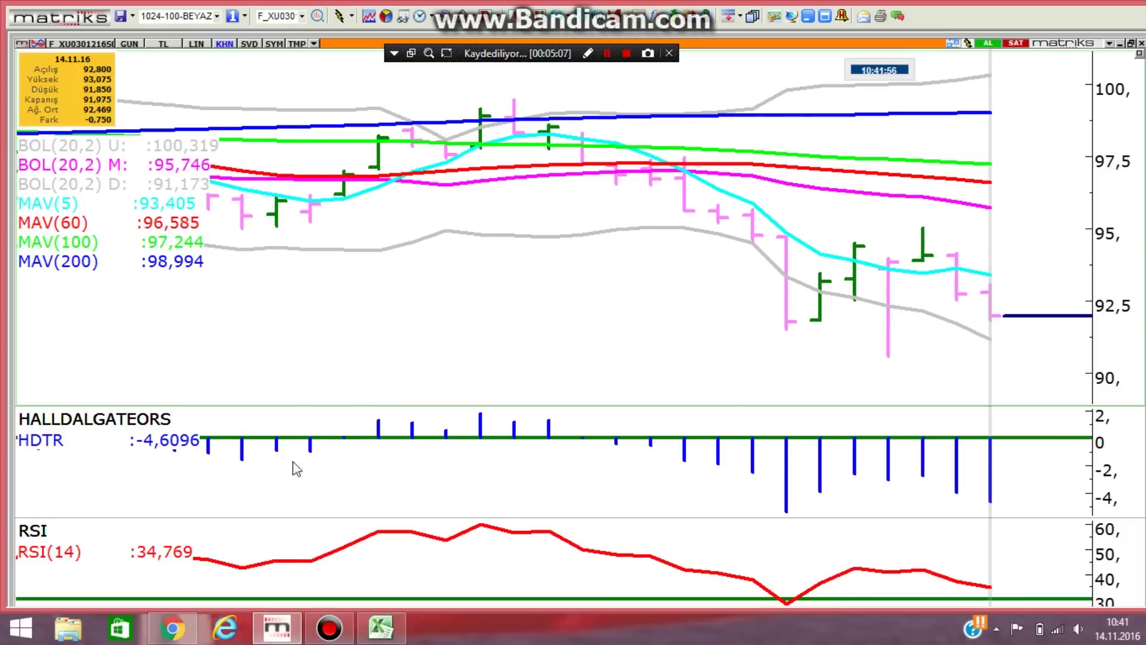
click(791, 18)
key(alt+Tab)
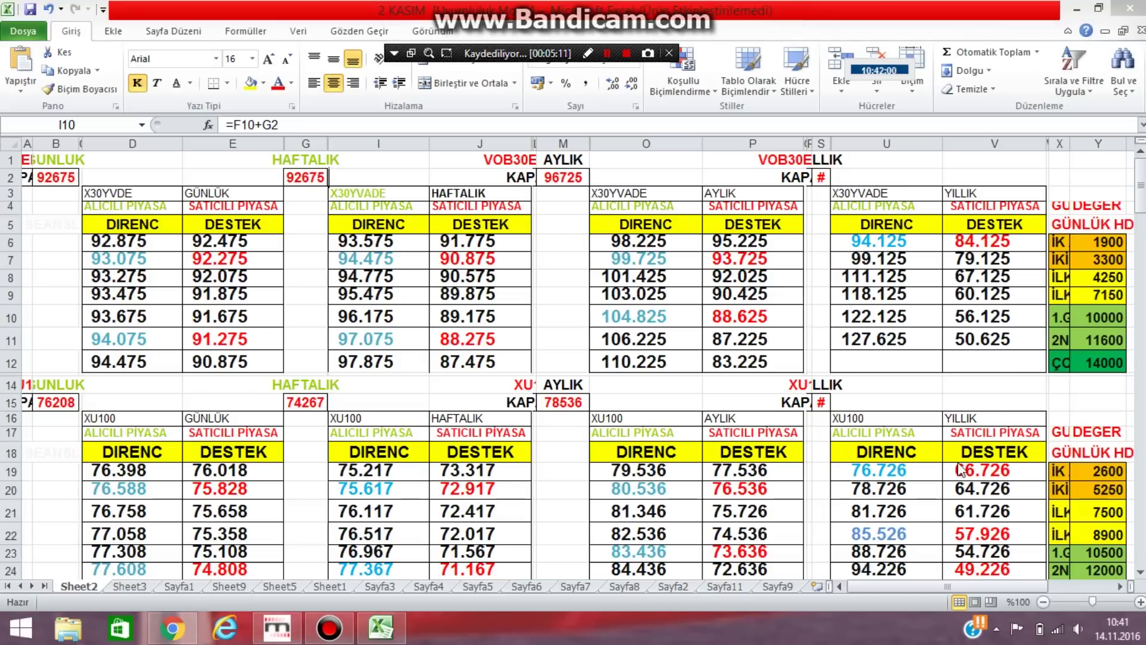
Widen column X to fit the full labels of the GÜVENLİ BÖLGELER tables
click(1070, 143)
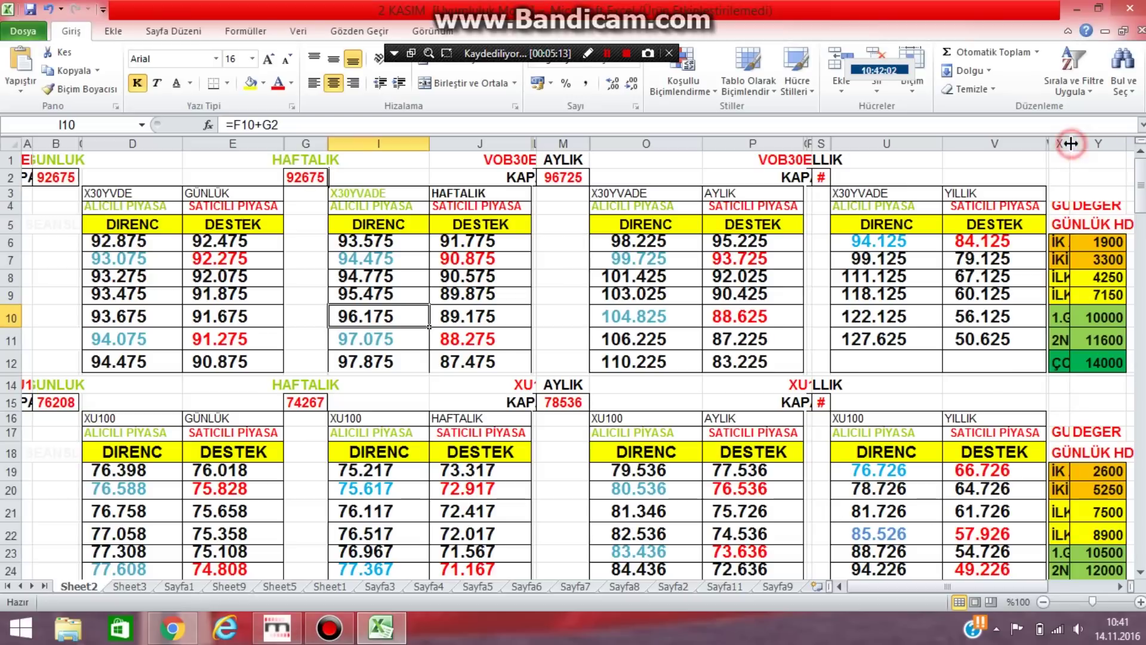
double_click(1071, 143)
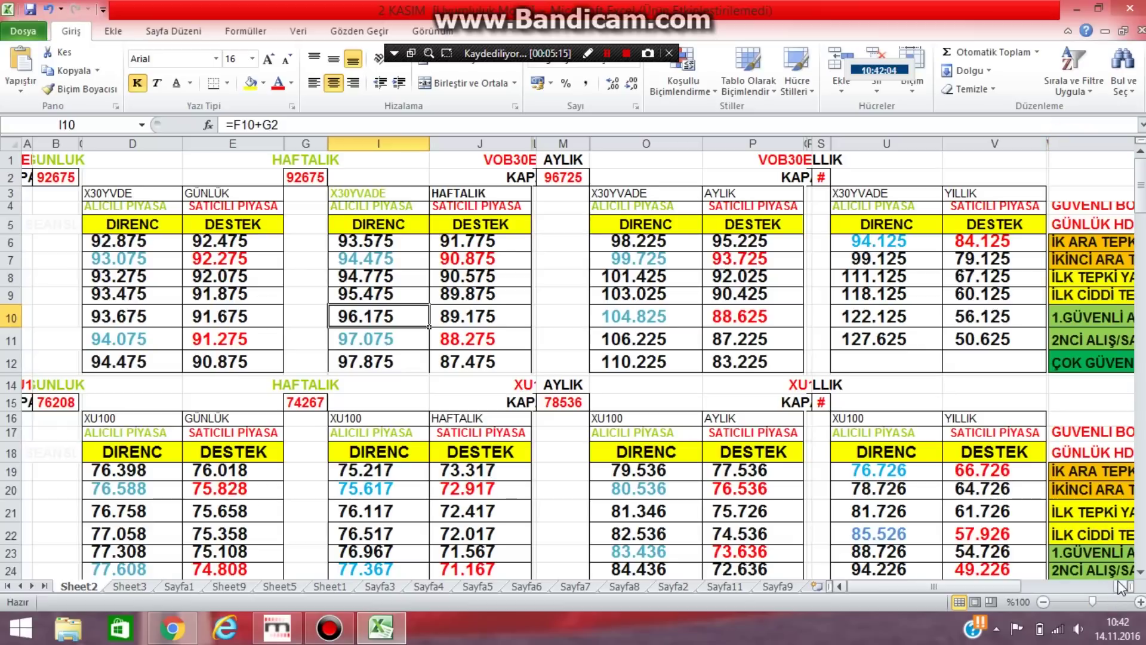
drag(1121, 587, 1121, 587)
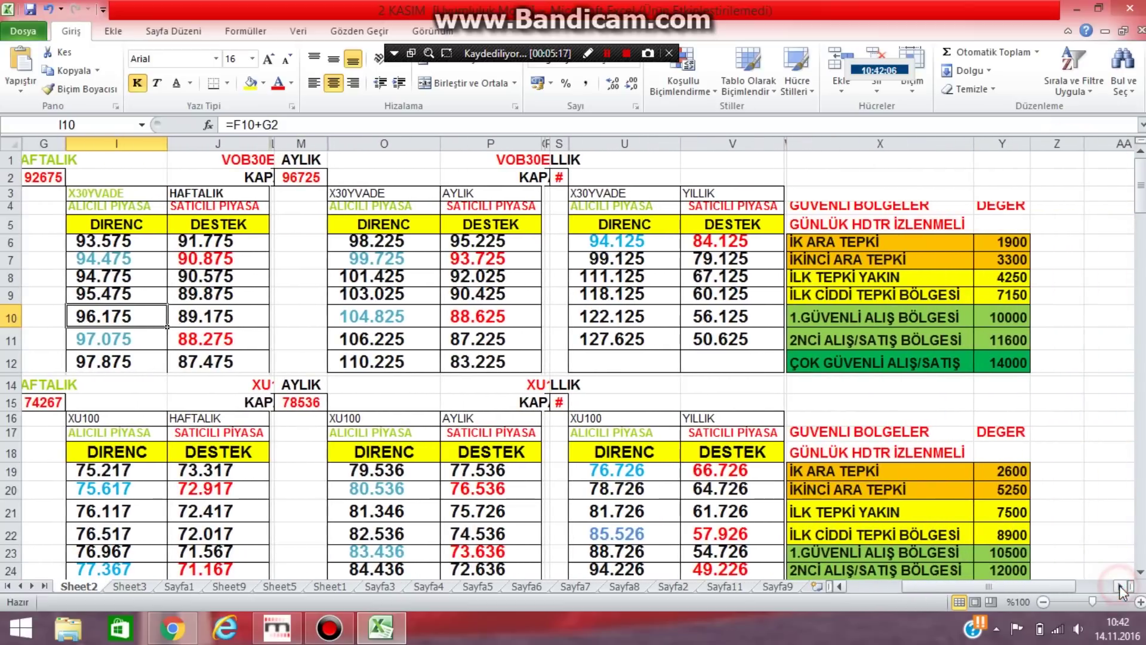
Examine the X30 HDTR threshold values in rows 7 to 9 of the GÜVENLİ BÖLGELER table
click(1001, 278)
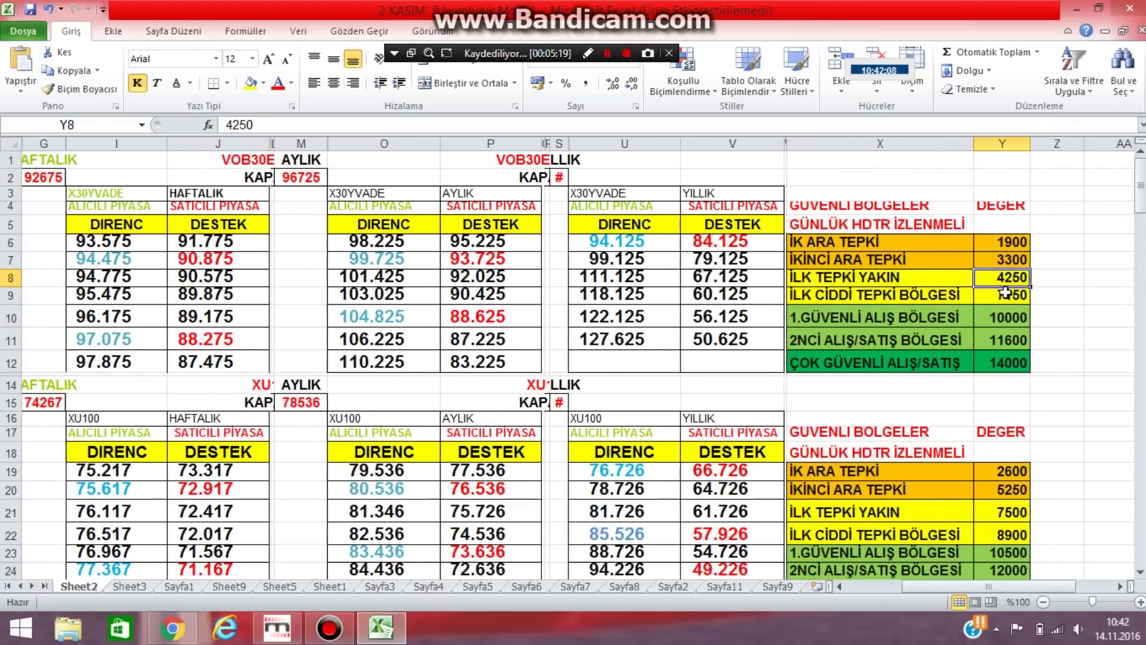
click(999, 263)
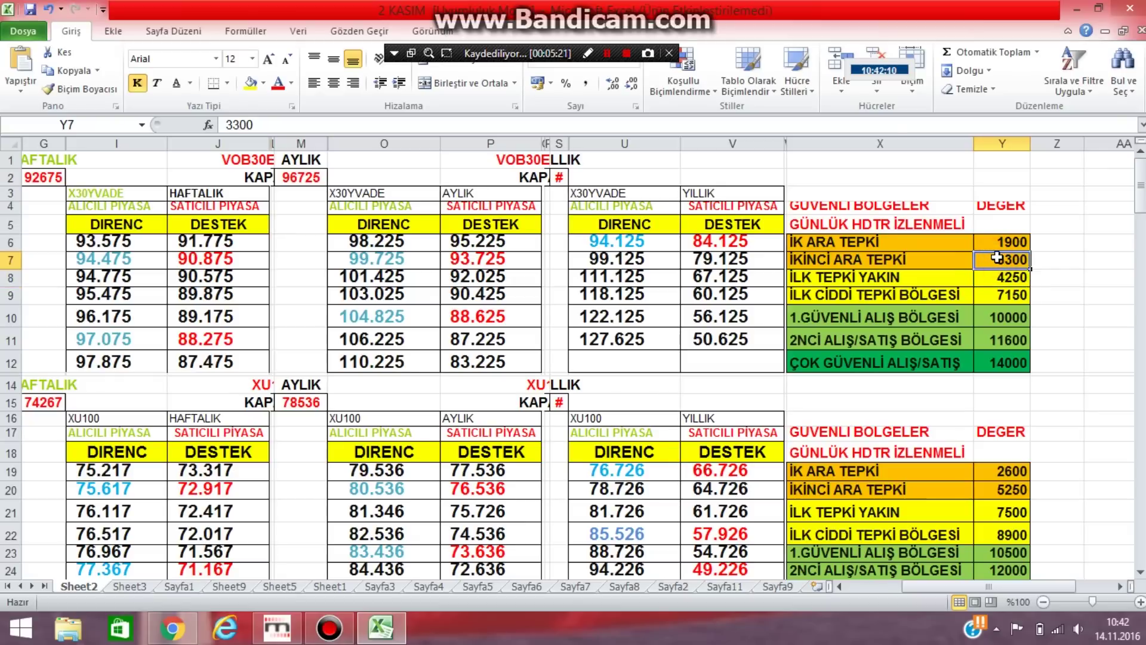
click(1006, 295)
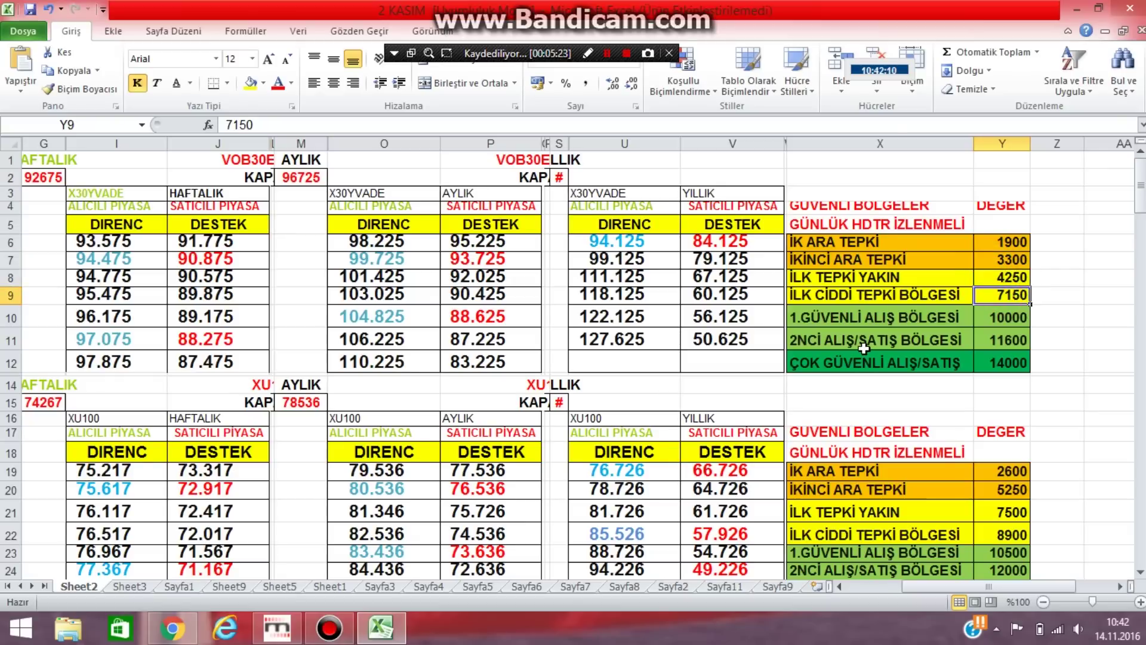
Compare the HDTR reading on the Matriks chart with the İLK TEPKİ YAKIN and İLK CİDDİ TEPKİ BÖLGESİ values in the workbook
click(300, 636)
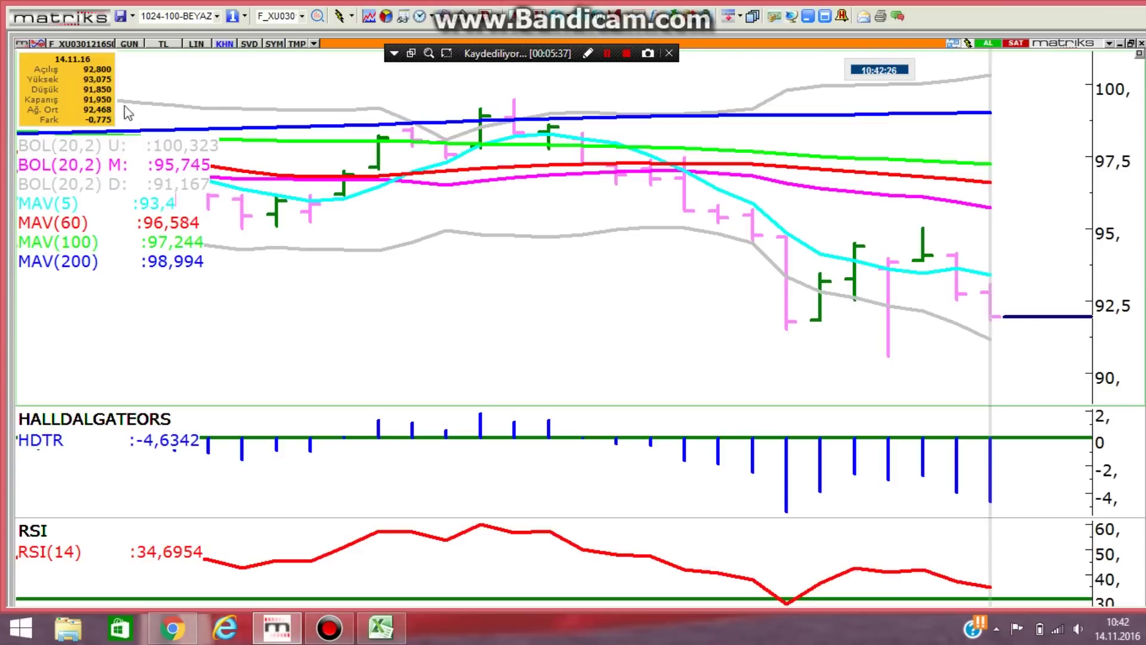
click(807, 18)
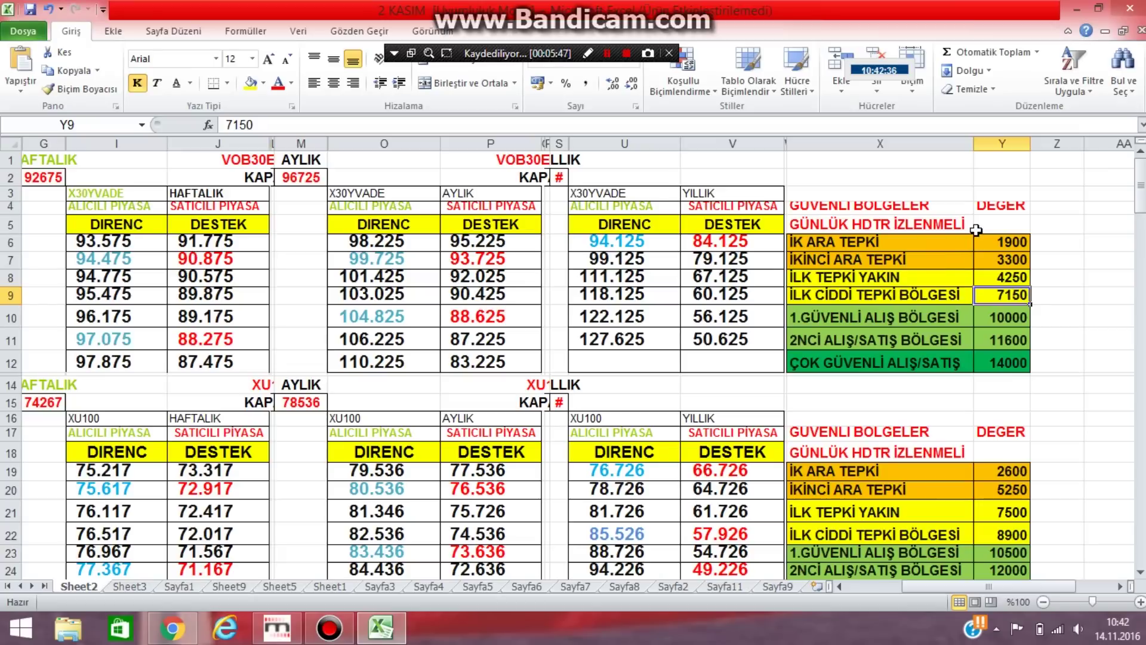
click(1016, 276)
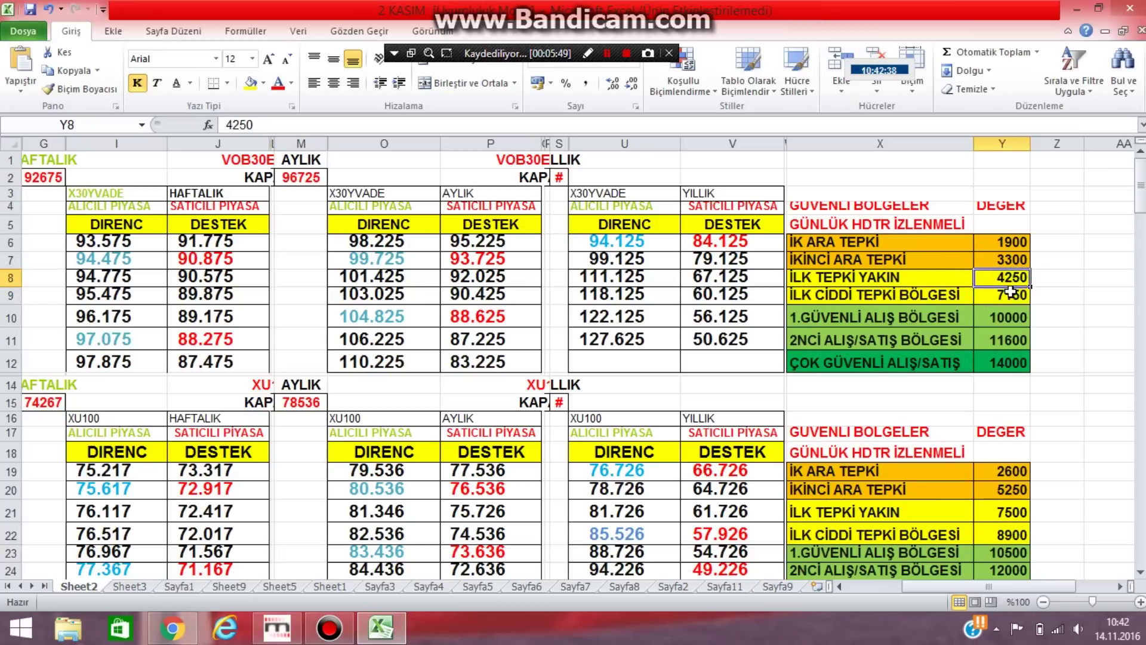
click(1009, 292)
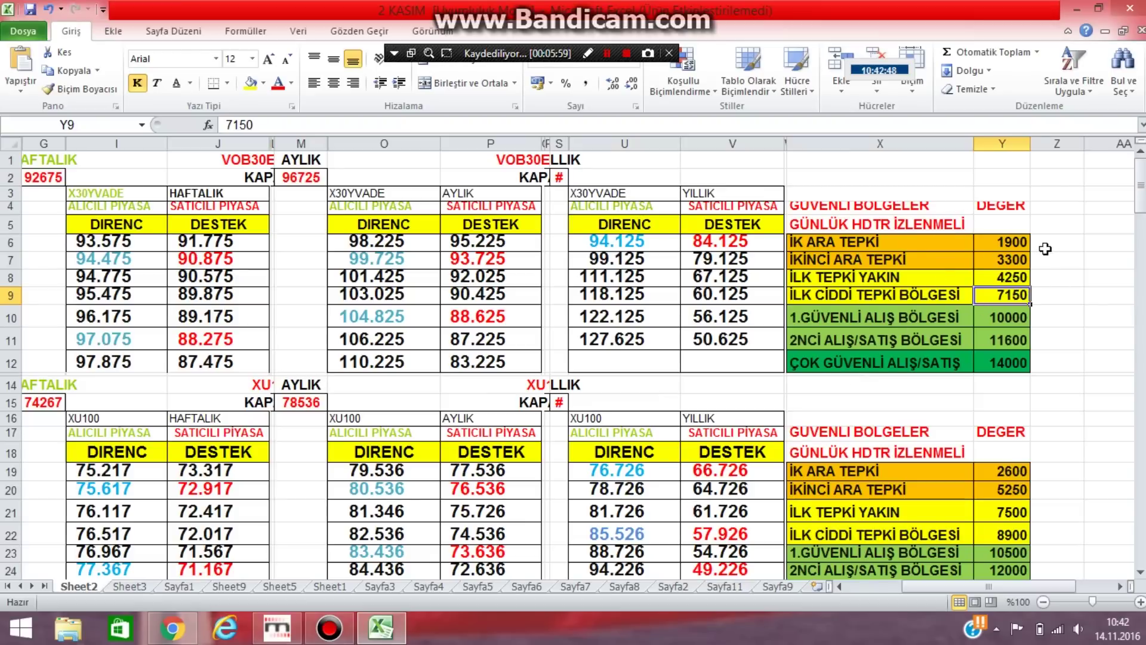
Load the XU100 chart in Matriks, read the closing value of the 11.11.16 bar, and return to the XU100 tables in Excel
click(875, 586)
click(165, 282)
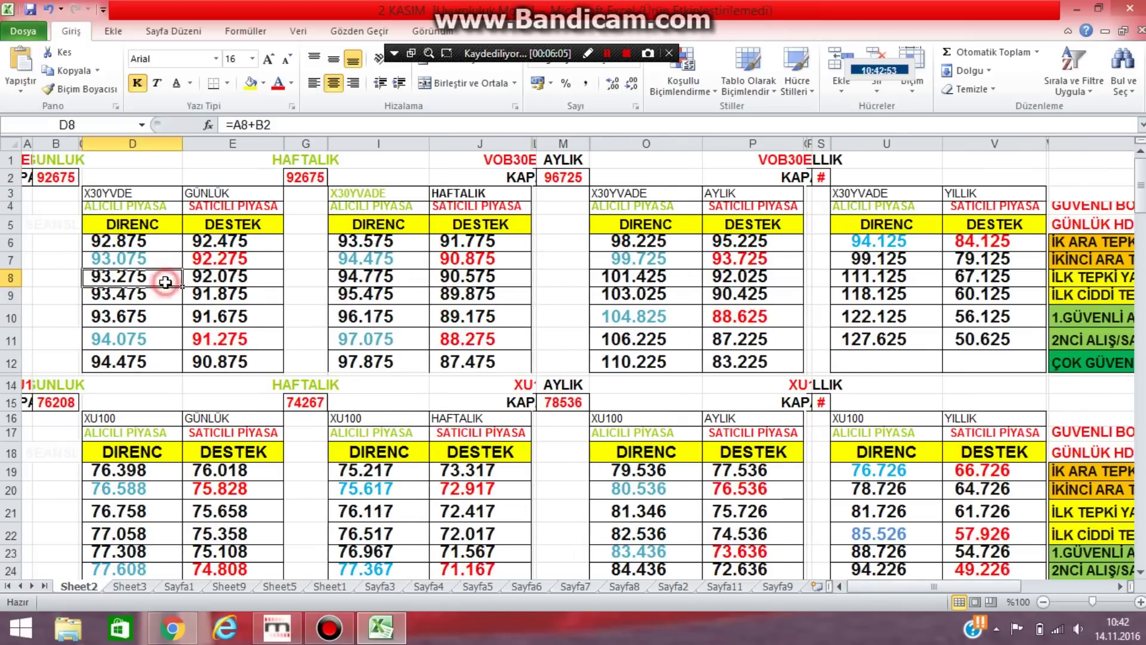
scroll(166, 282, down, 2)
click(277, 627)
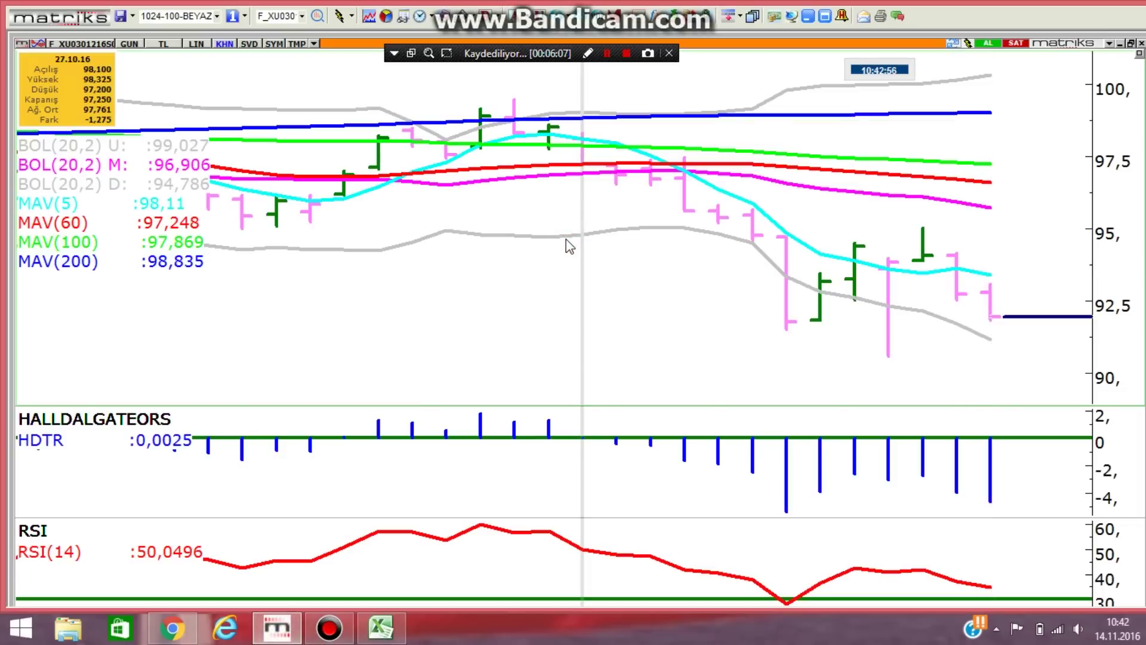
text(XU100)
key(Return)
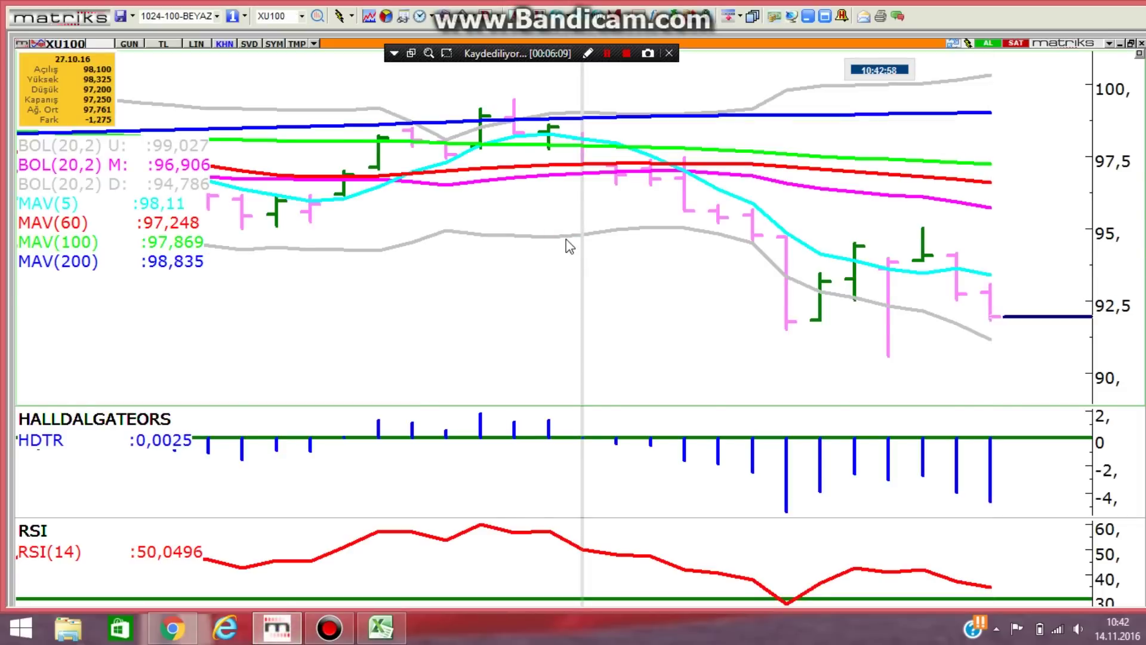
click(965, 373)
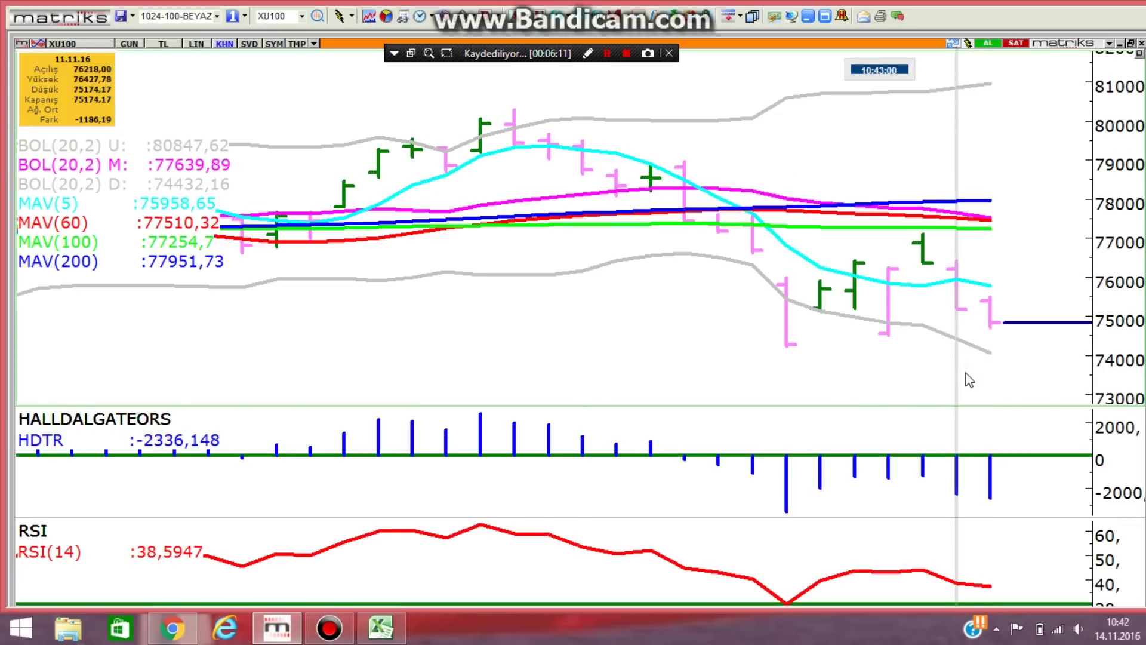
key(alt+Tab)
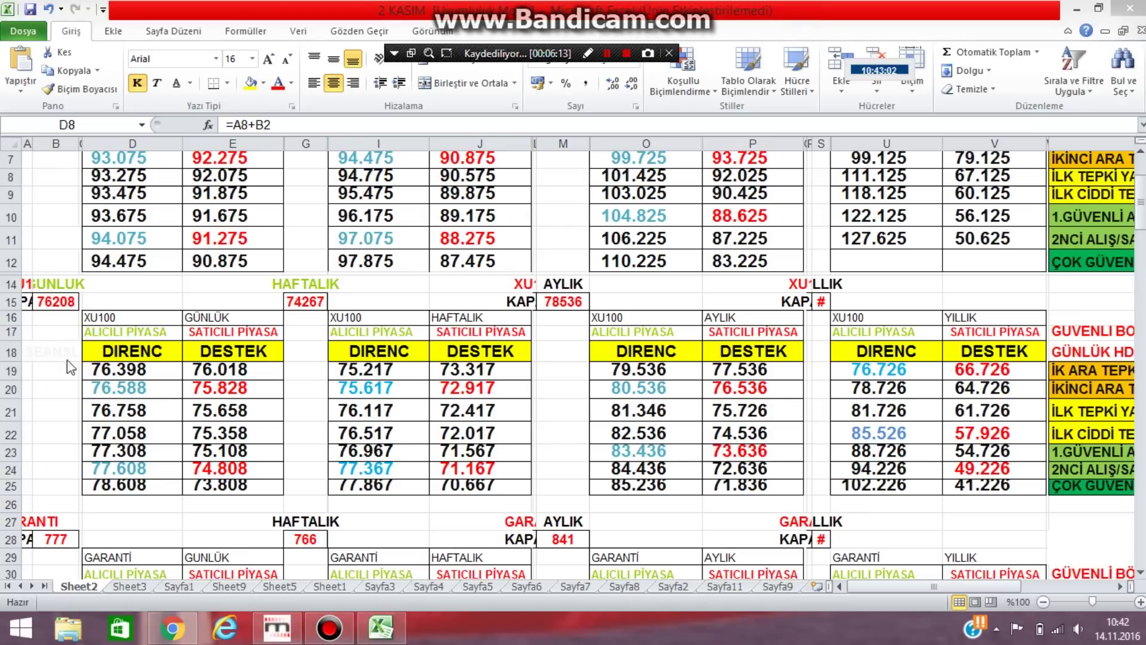
Set the daily (GÜNLÜK) closing value for the XU100 table in cell B15 to 75175
click(60, 305)
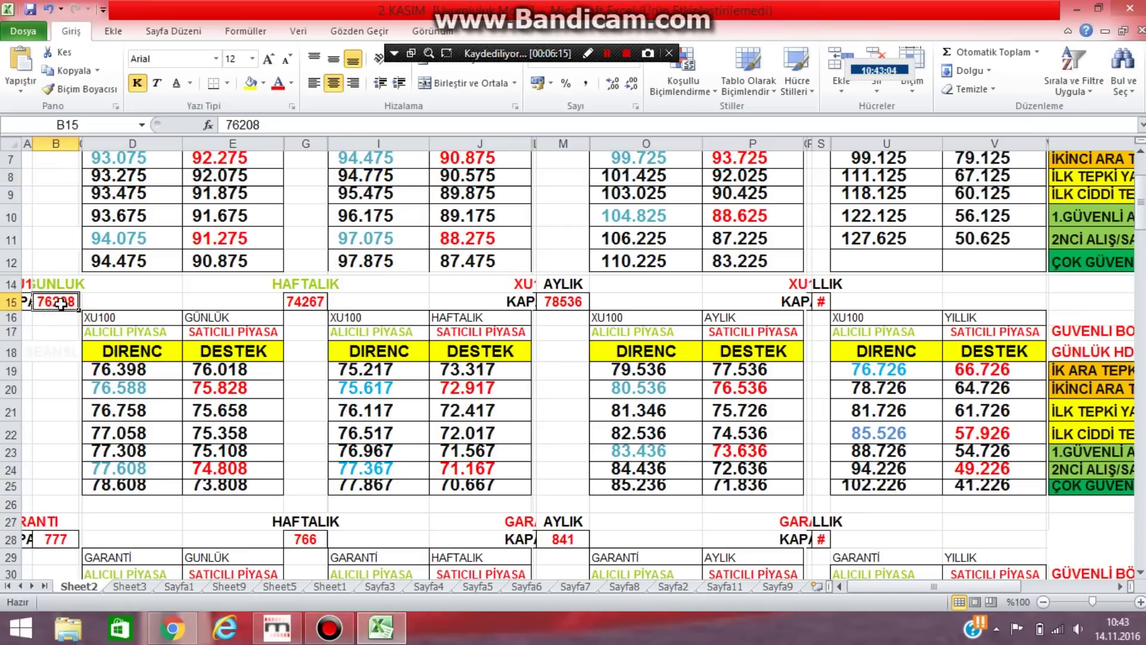
text(75175)
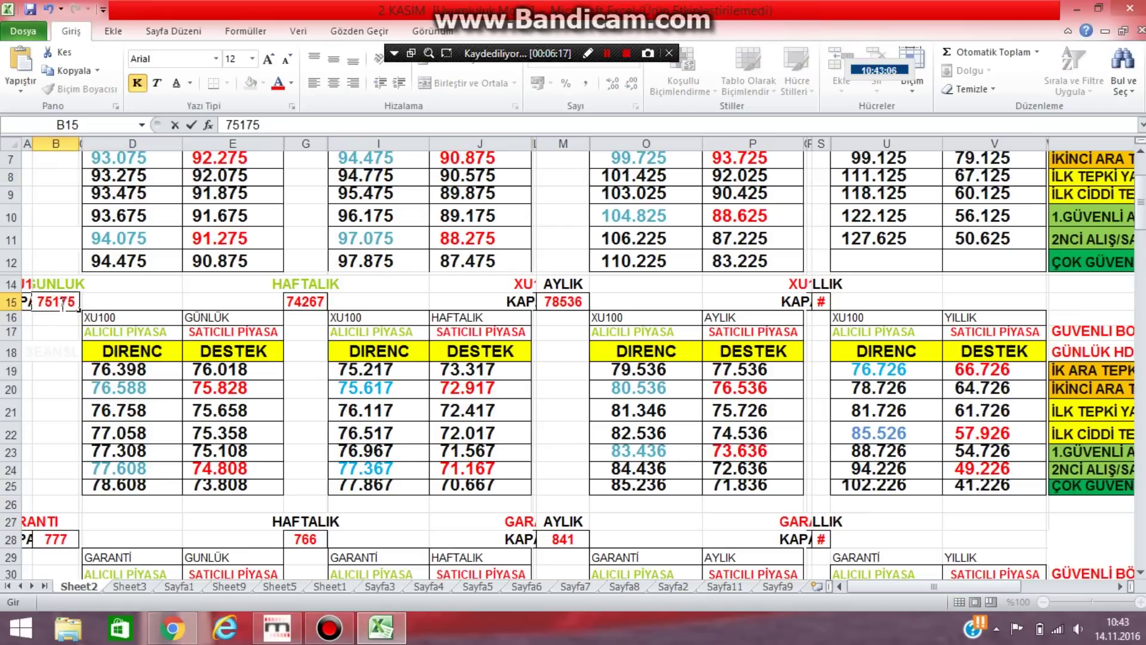
click(51, 367)
Set the weekly (HAFTALIK) closing value for the XU100 table in cell G15 to 75175
click(319, 303)
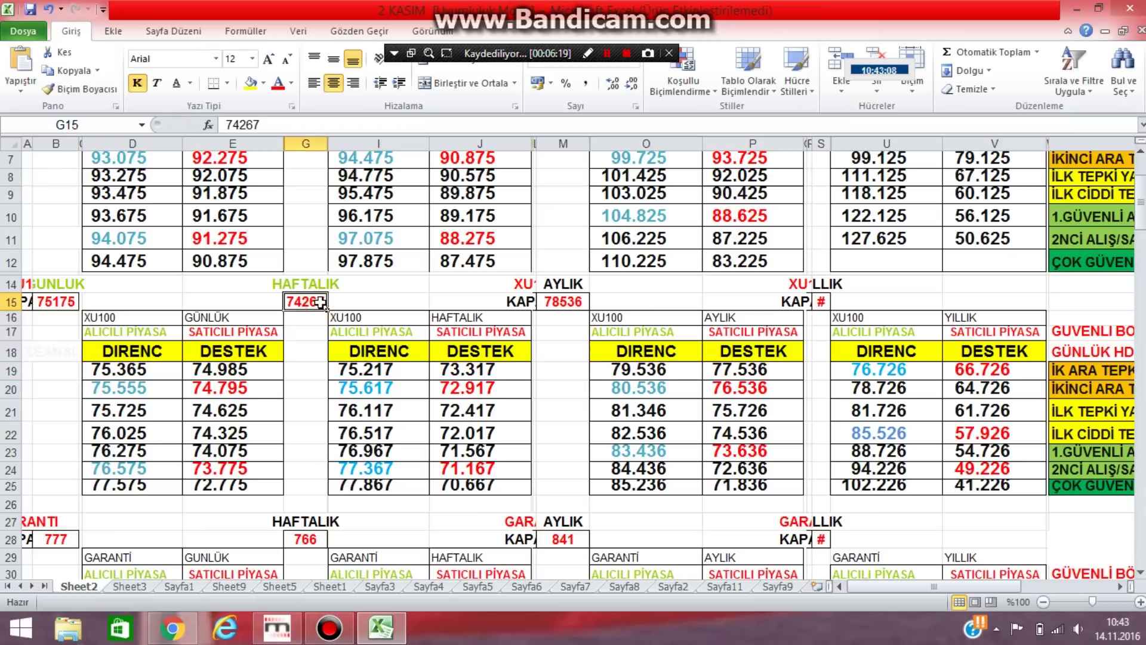
text(75175)
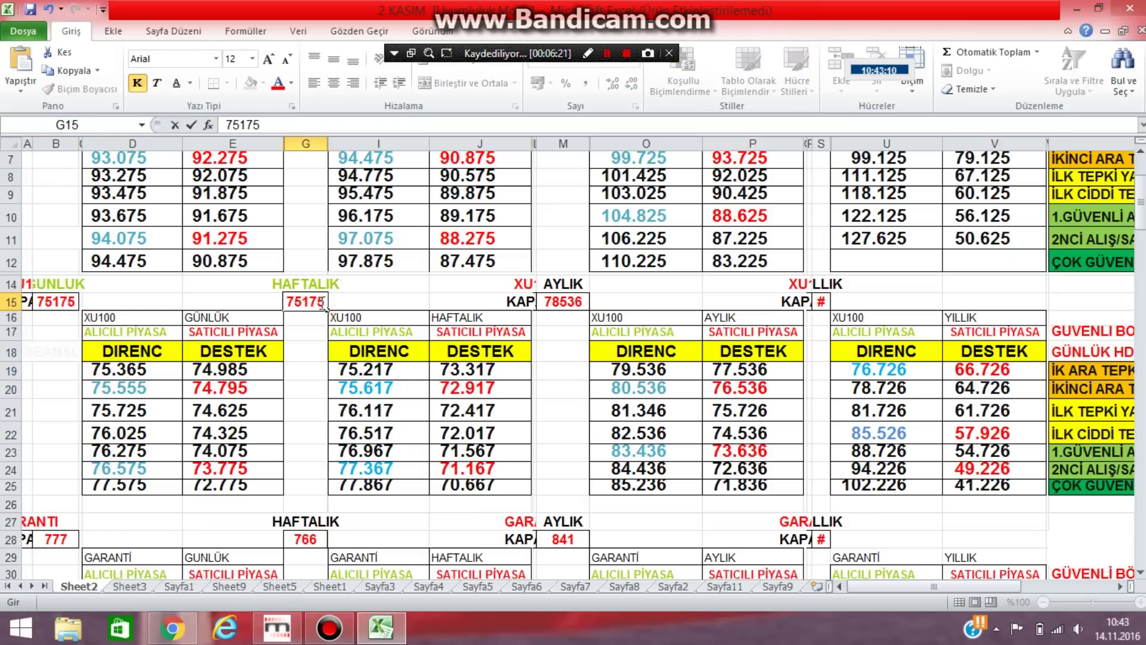
click(308, 371)
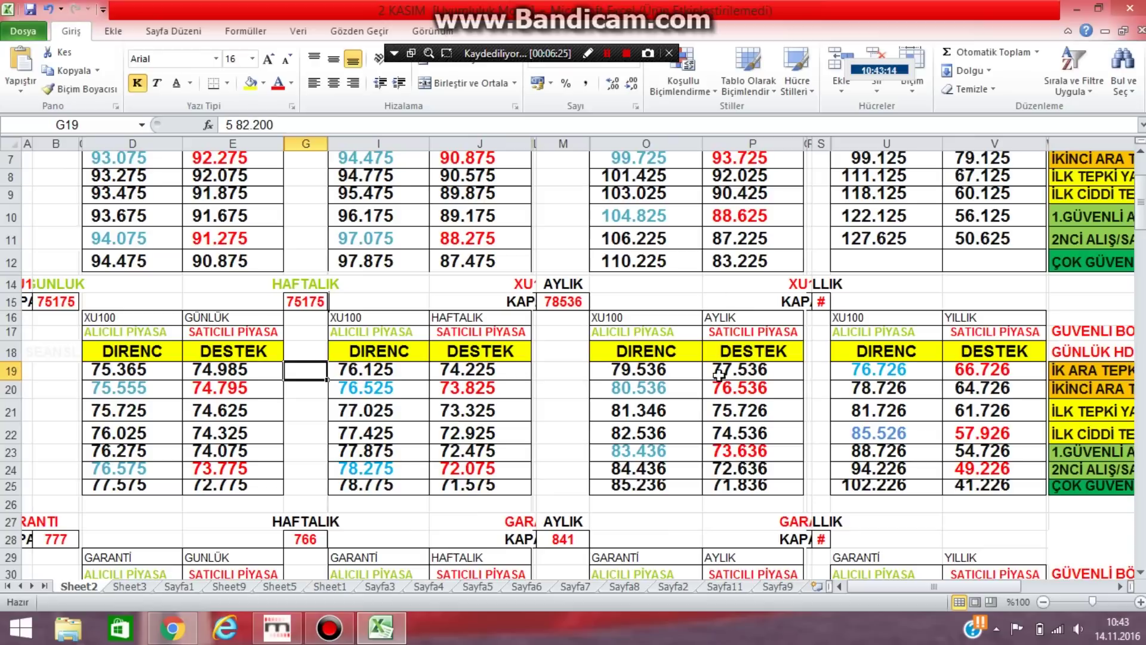
Review the XU100 monthly levels in rows 19, 20, 23 and 25, the first yearly resistance and the daily resistance in row 20
click(639, 370)
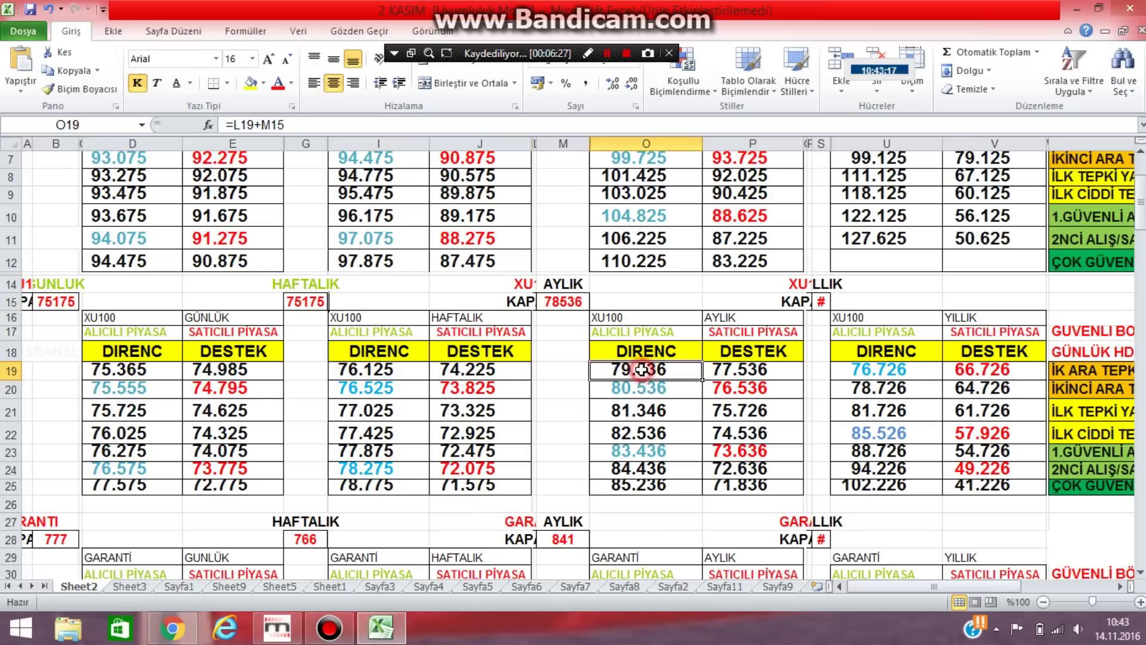
click(854, 367)
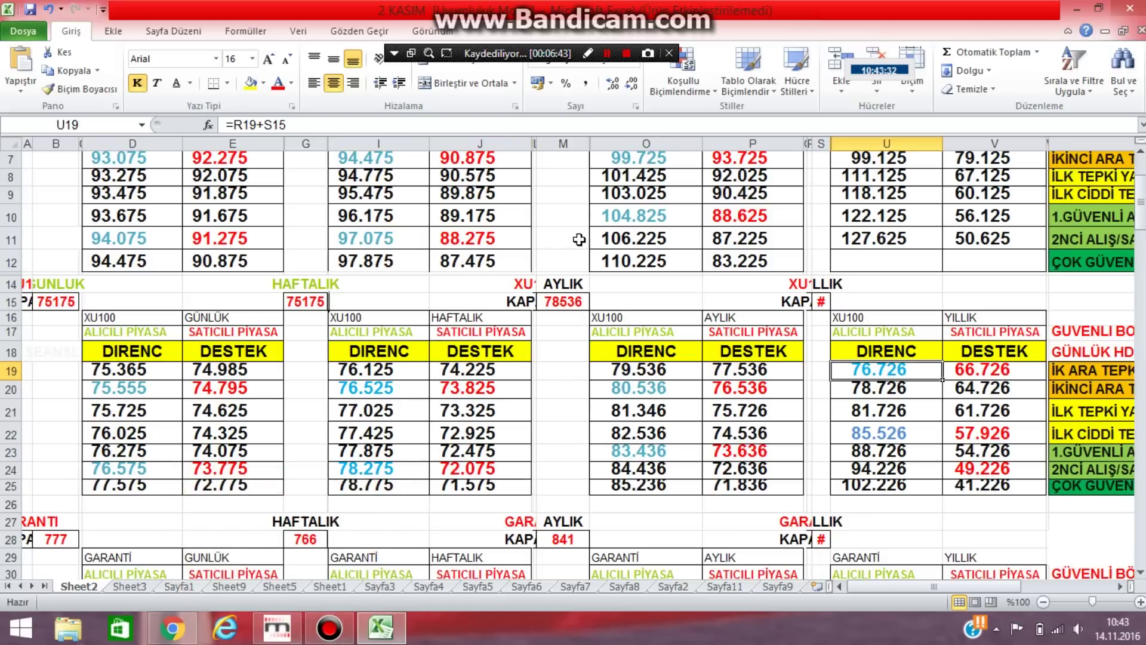
click(751, 389)
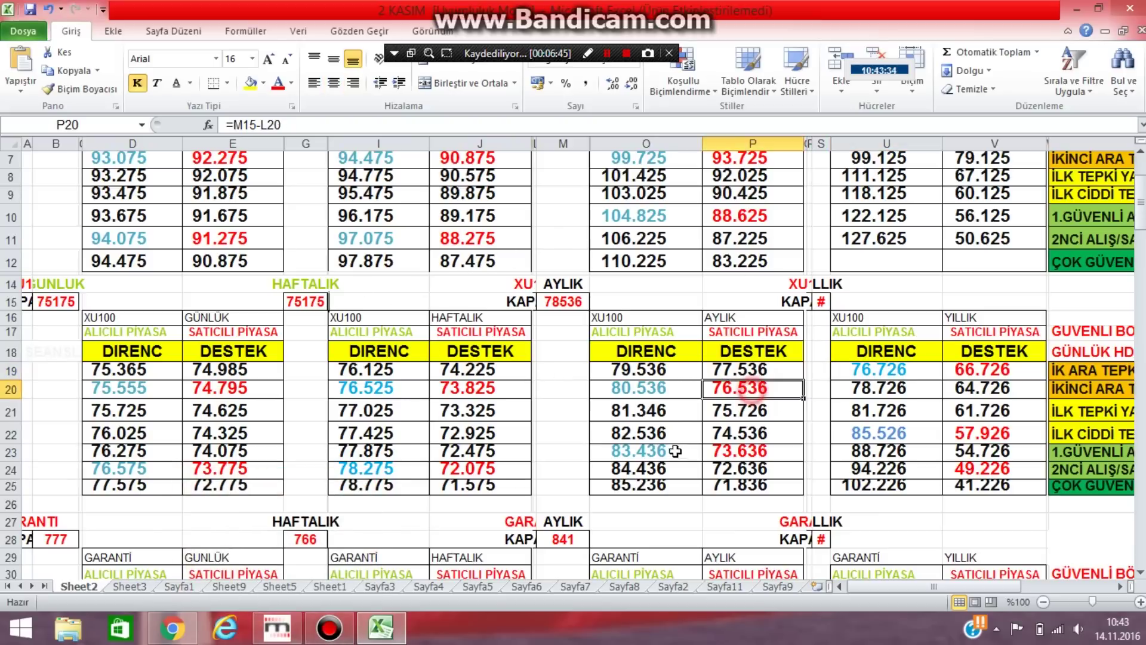
click(739, 394)
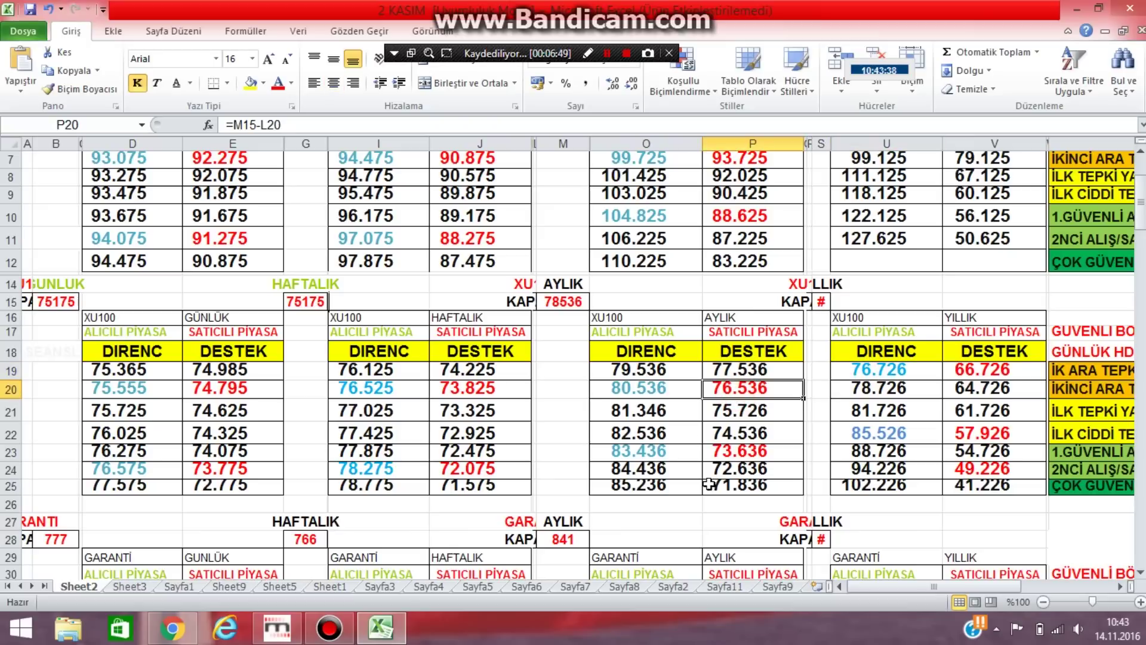
click(741, 451)
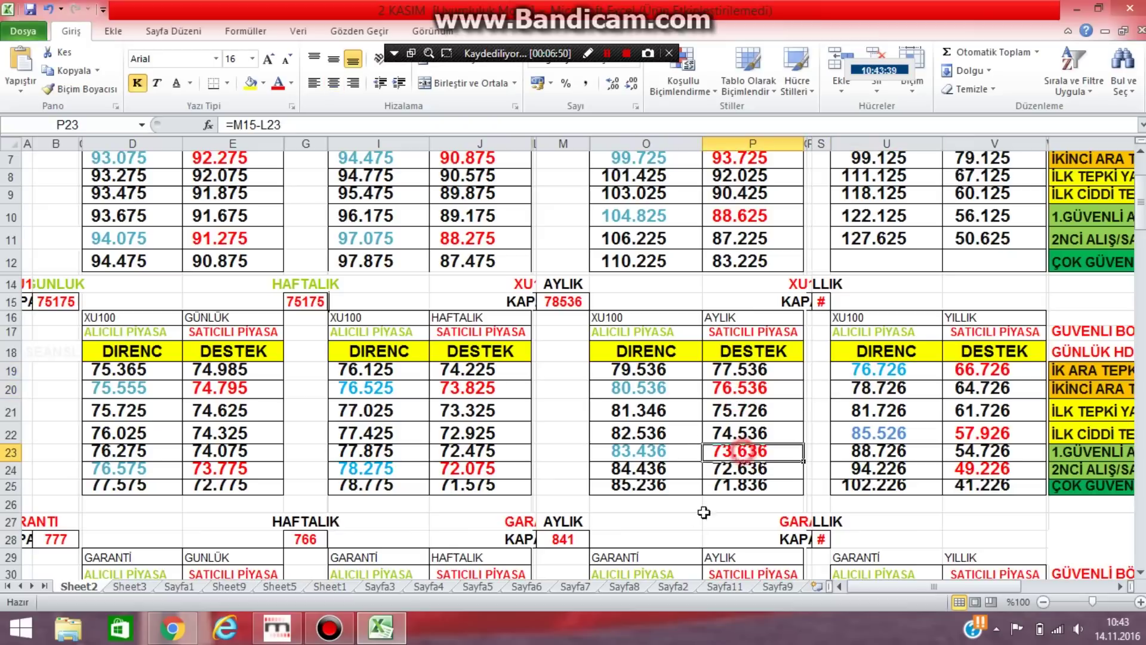
click(733, 488)
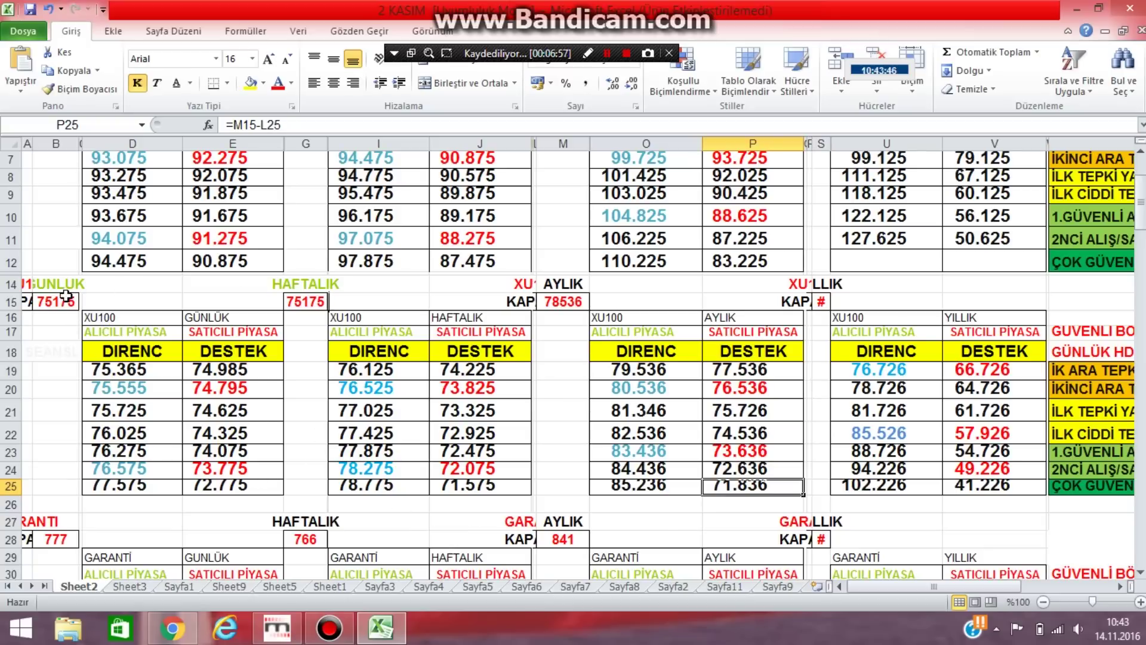
click(138, 390)
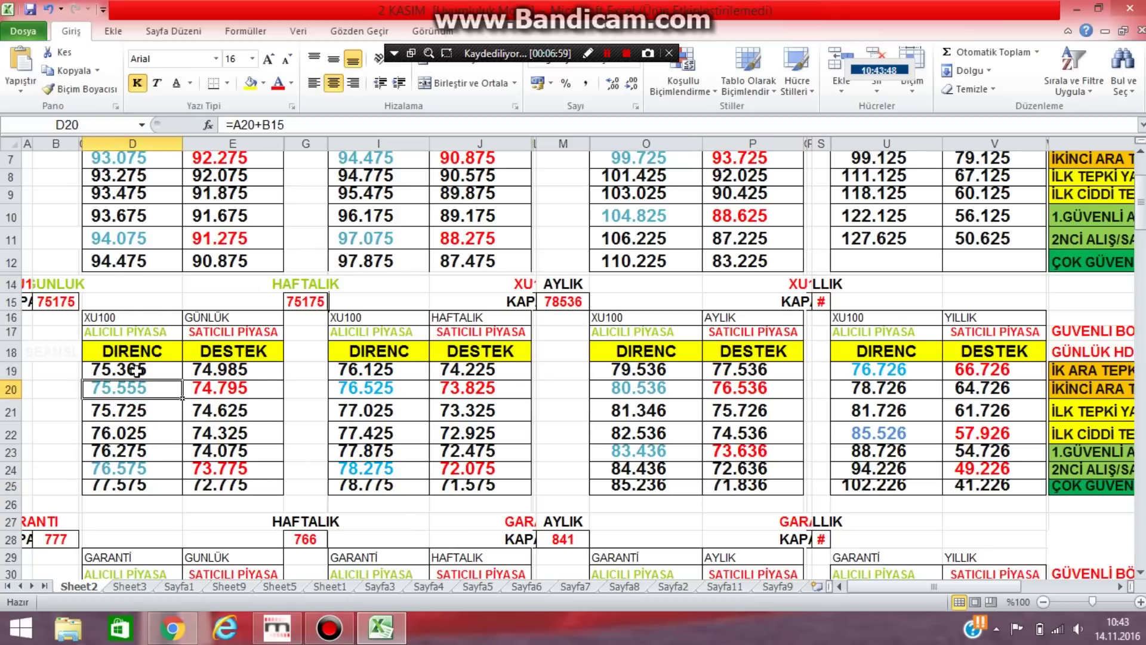
Review the XU100 daily resistance levels in D19:D20 and the daily supports in E20, E22 and E23
click(137, 370)
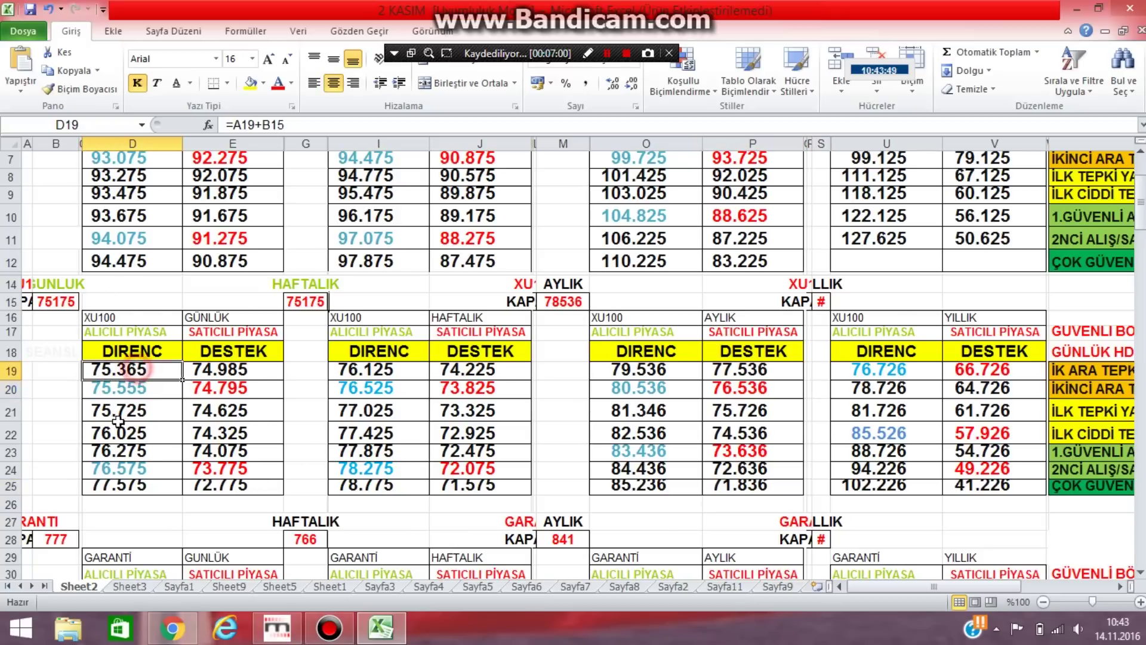
click(239, 387)
click(129, 370)
click(130, 388)
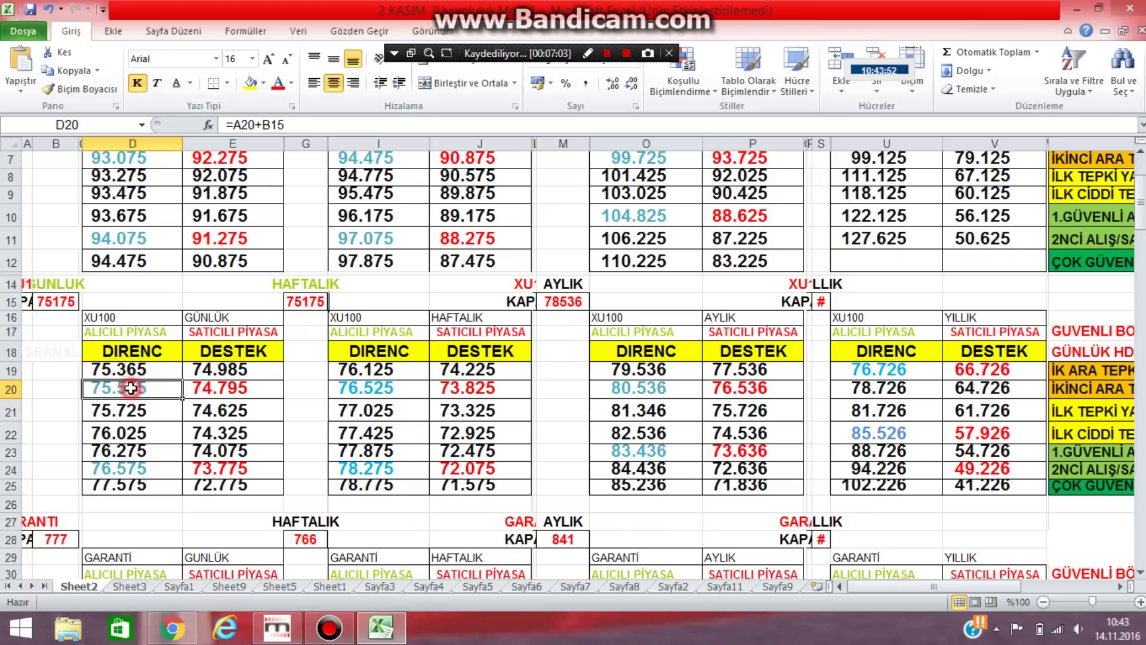
click(136, 370)
click(211, 391)
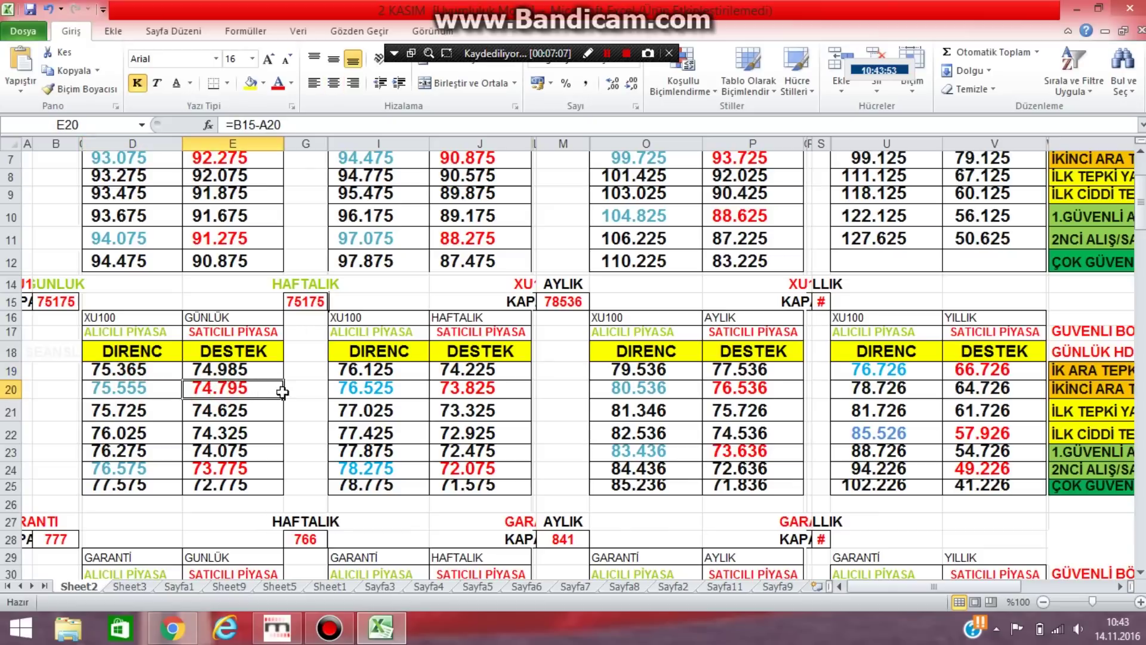
click(246, 440)
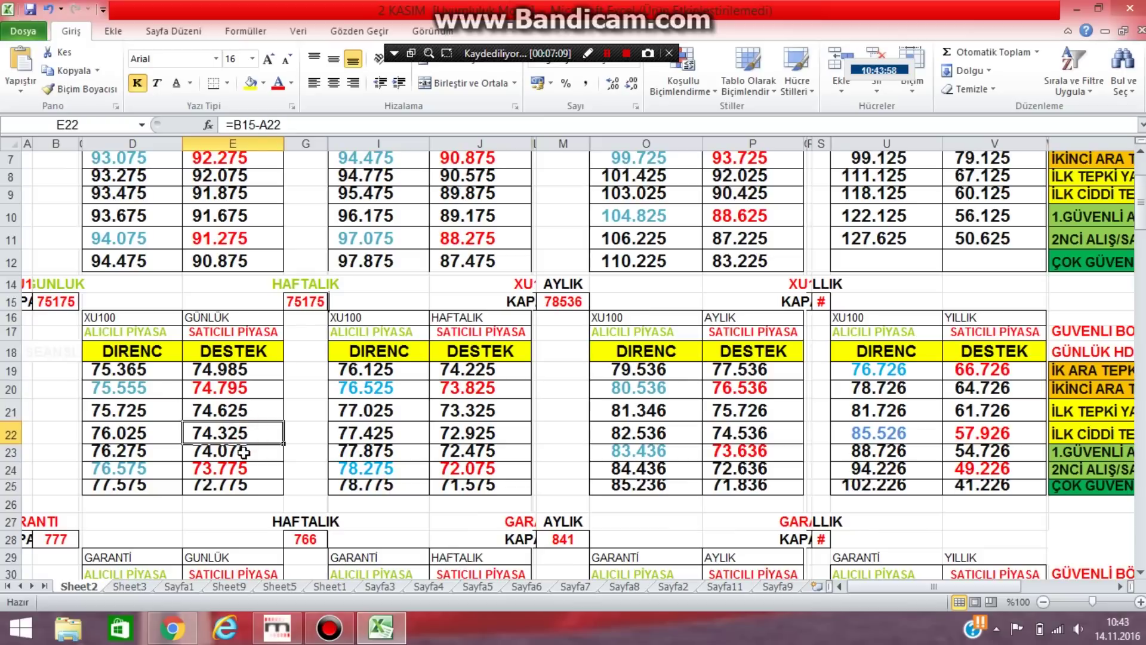
click(245, 453)
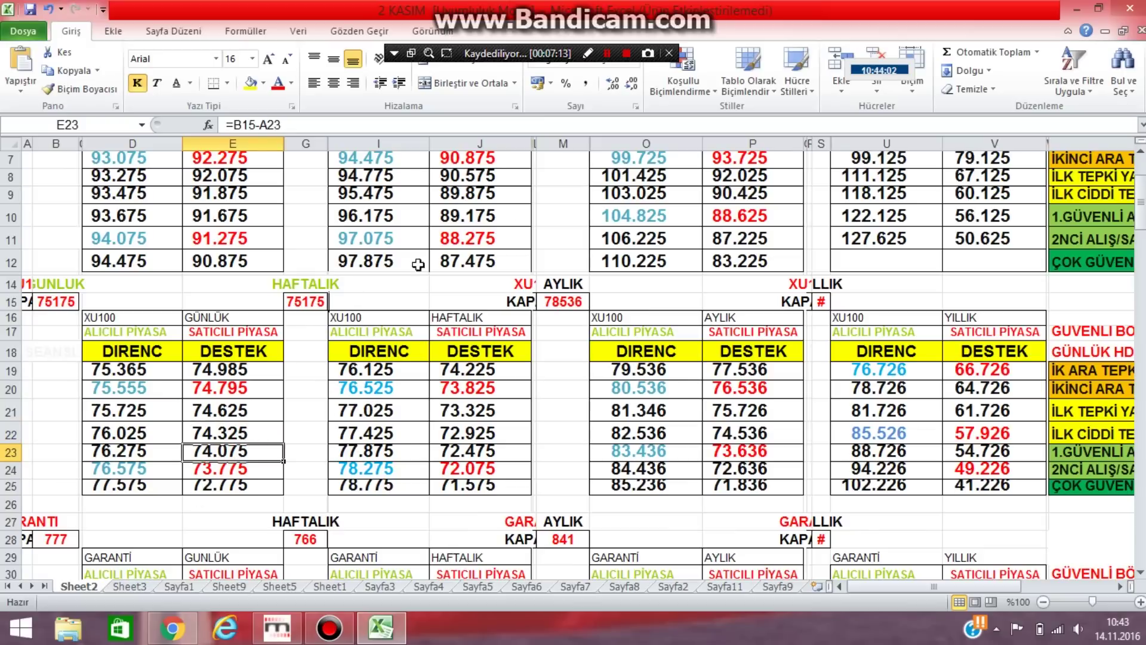
Switch to the XU100 chart in Matriks, show a longer price history and display the drawing tools
click(277, 627)
scroll(949, 226, down, 10)
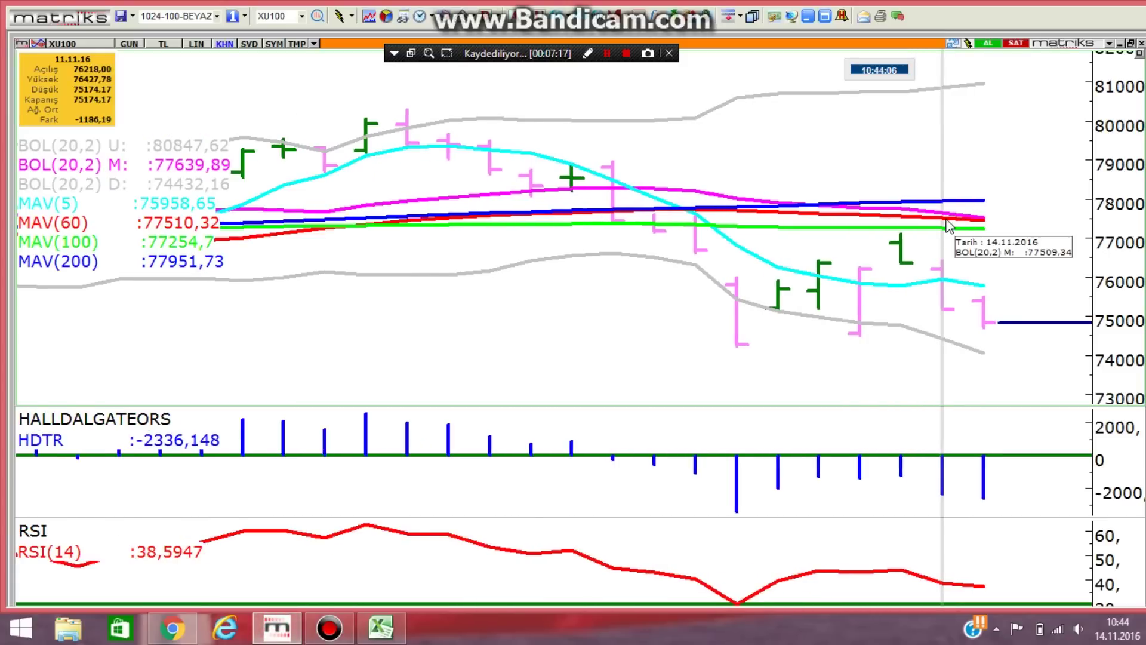
scroll(691, 345, down, 5)
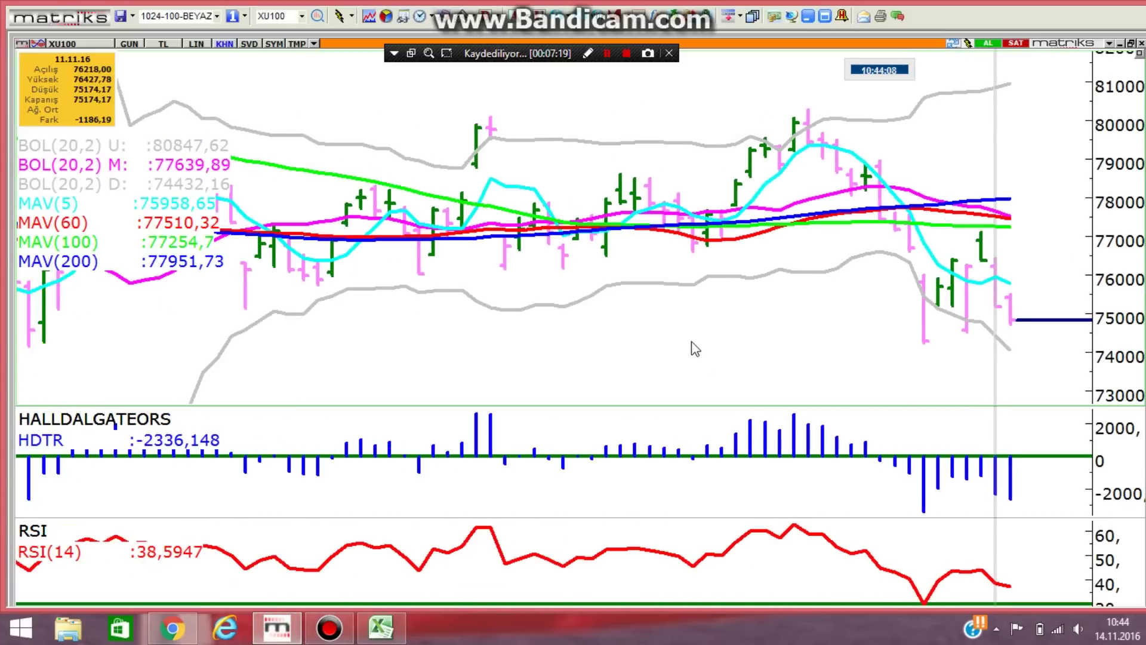
click(21, 44)
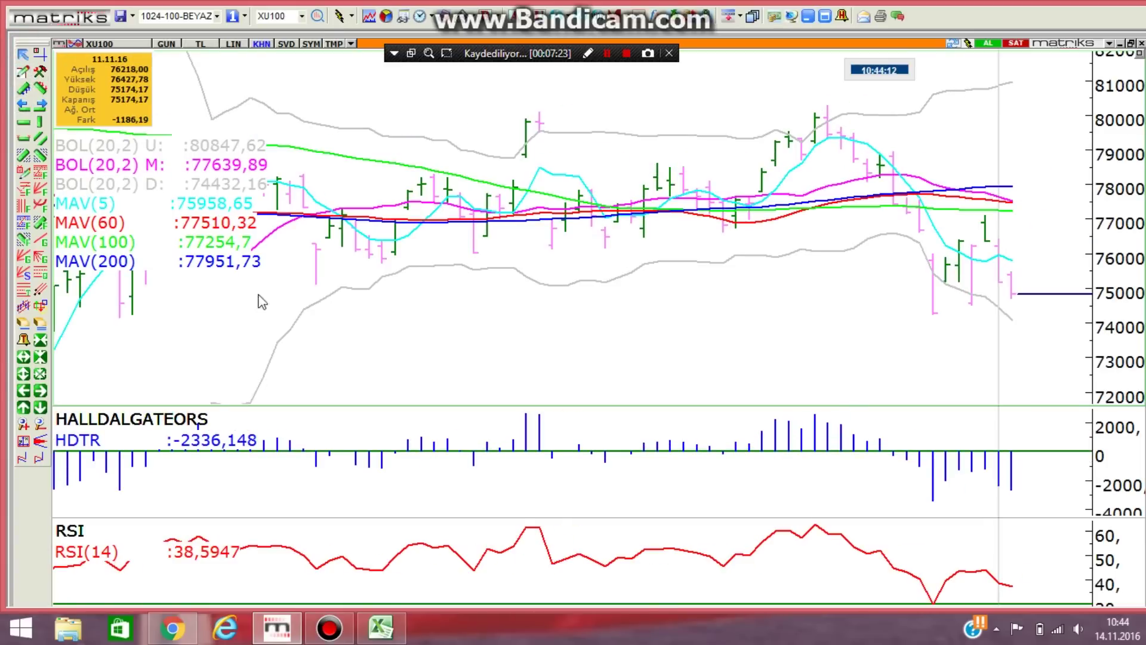
click(121, 317)
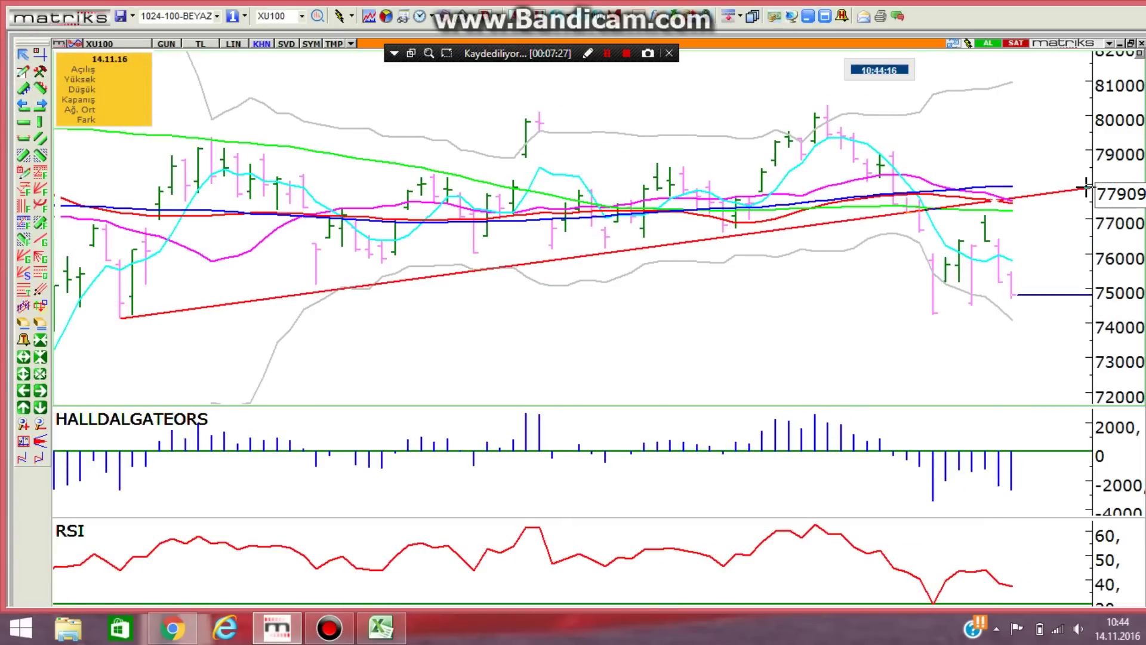
click(1085, 187)
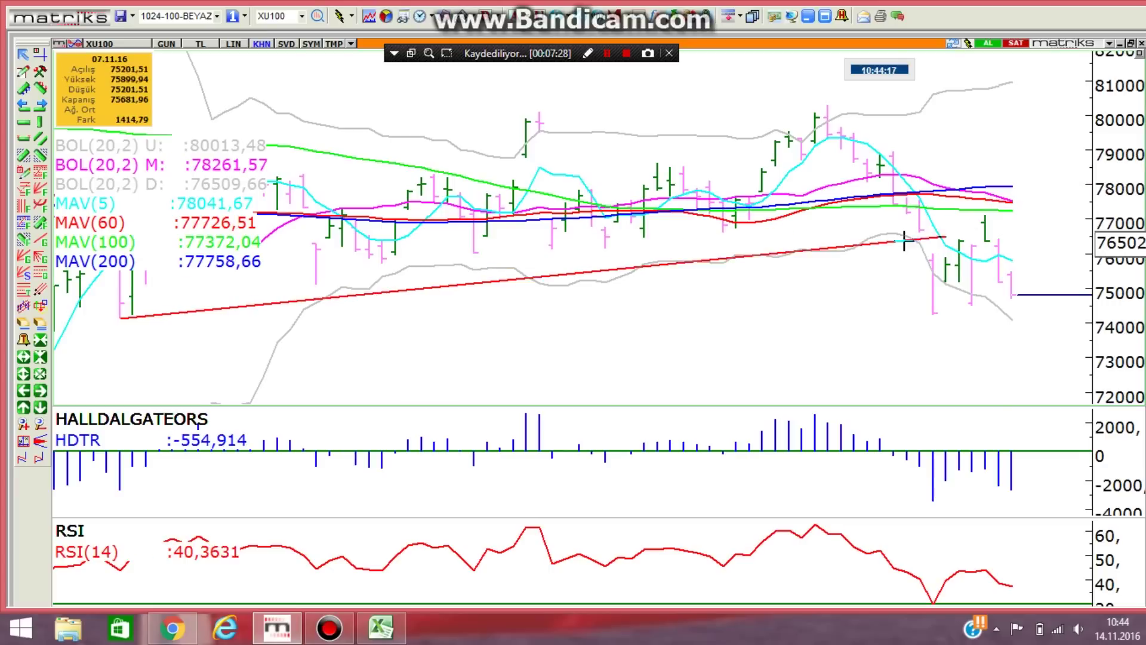
click(40, 322)
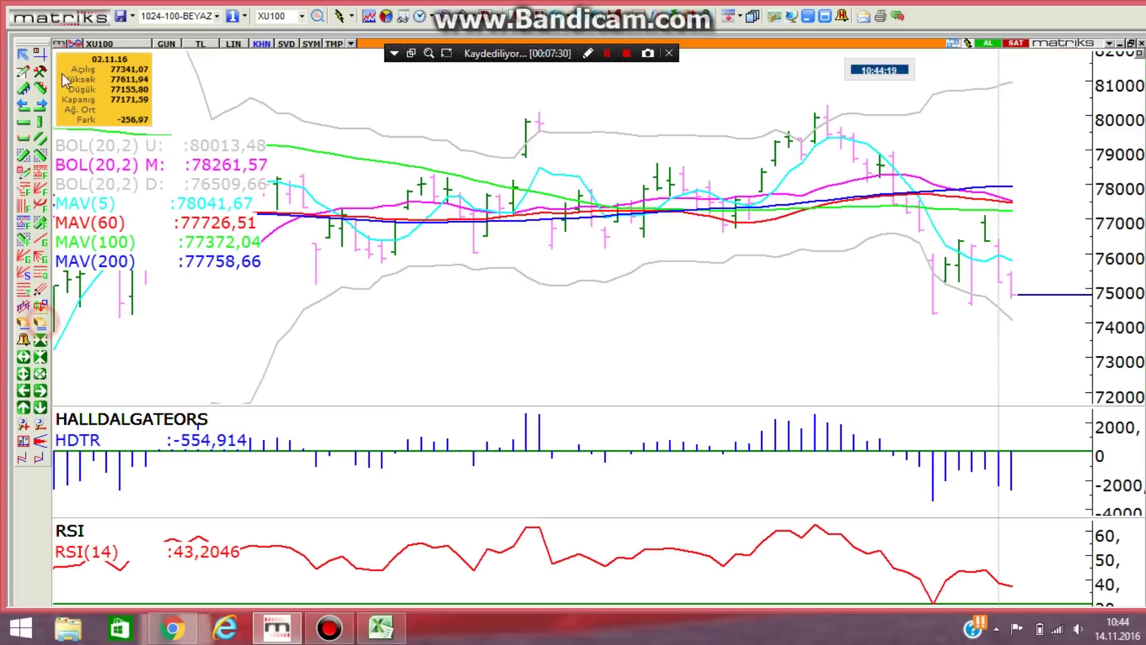
Draw a rising trend line on XU100 from the gap-down low at about 75,300 past the latest bar, and hide the drawing tools
click(315, 280)
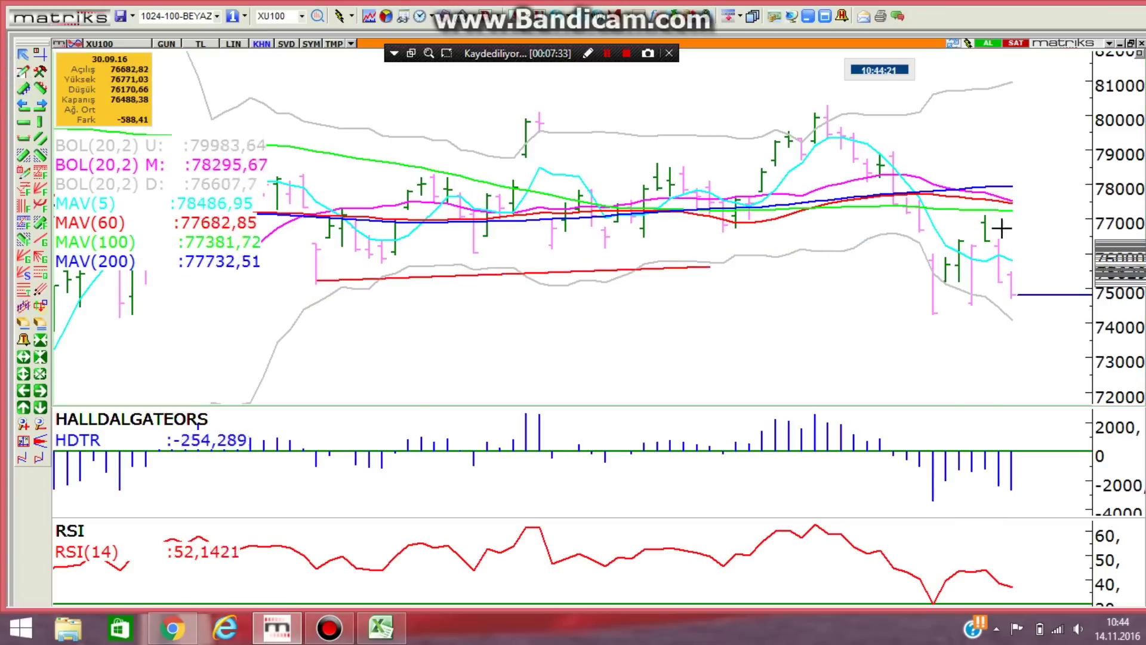
click(1072, 195)
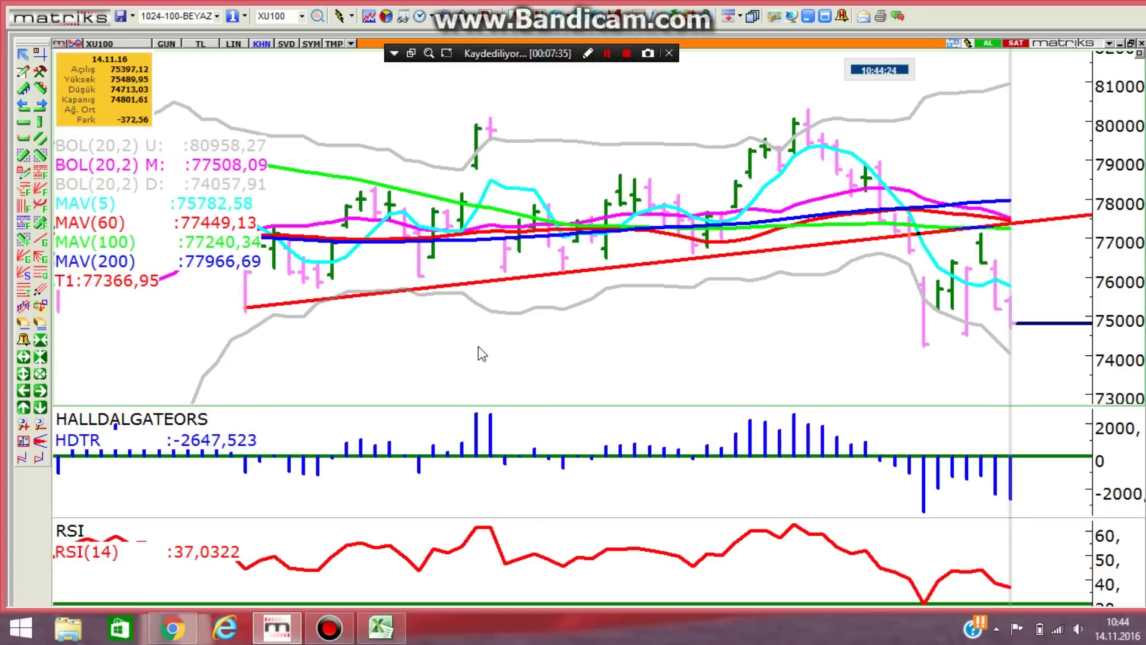
scroll(478, 346, down, 2)
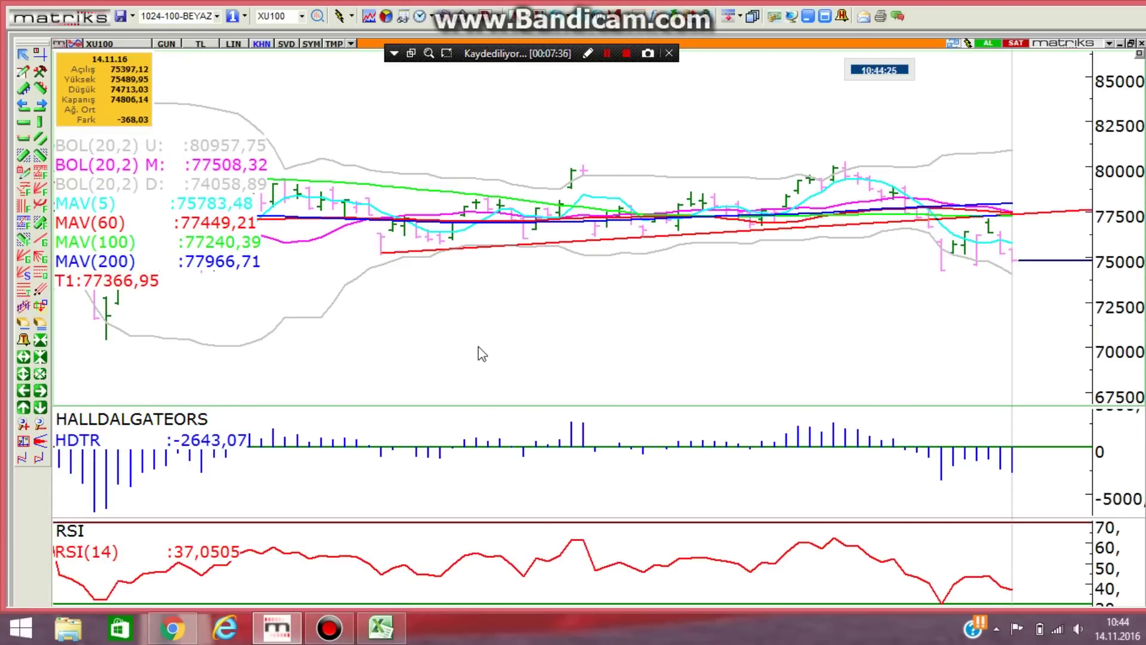
scroll(478, 348, up, 2)
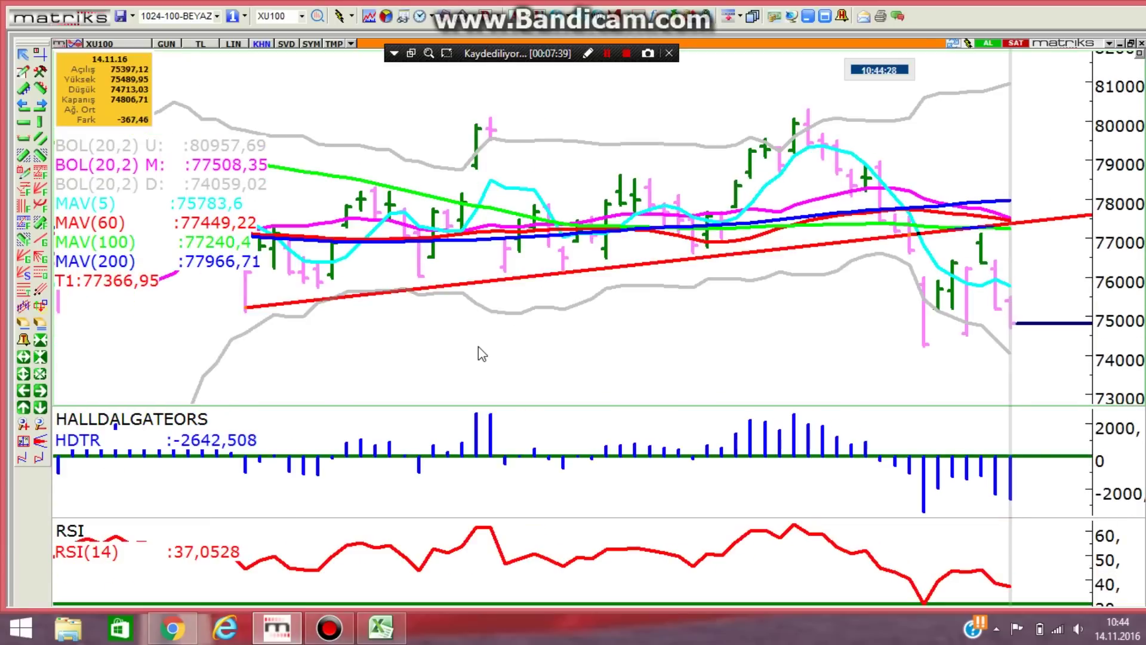
click(391, 102)
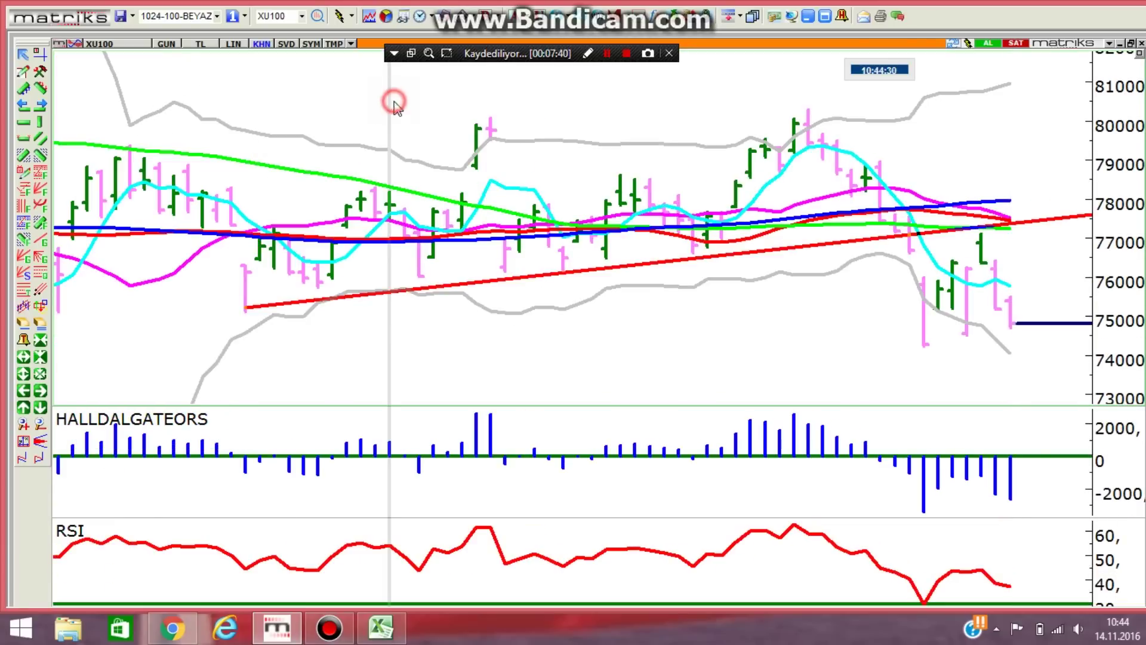
click(74, 43)
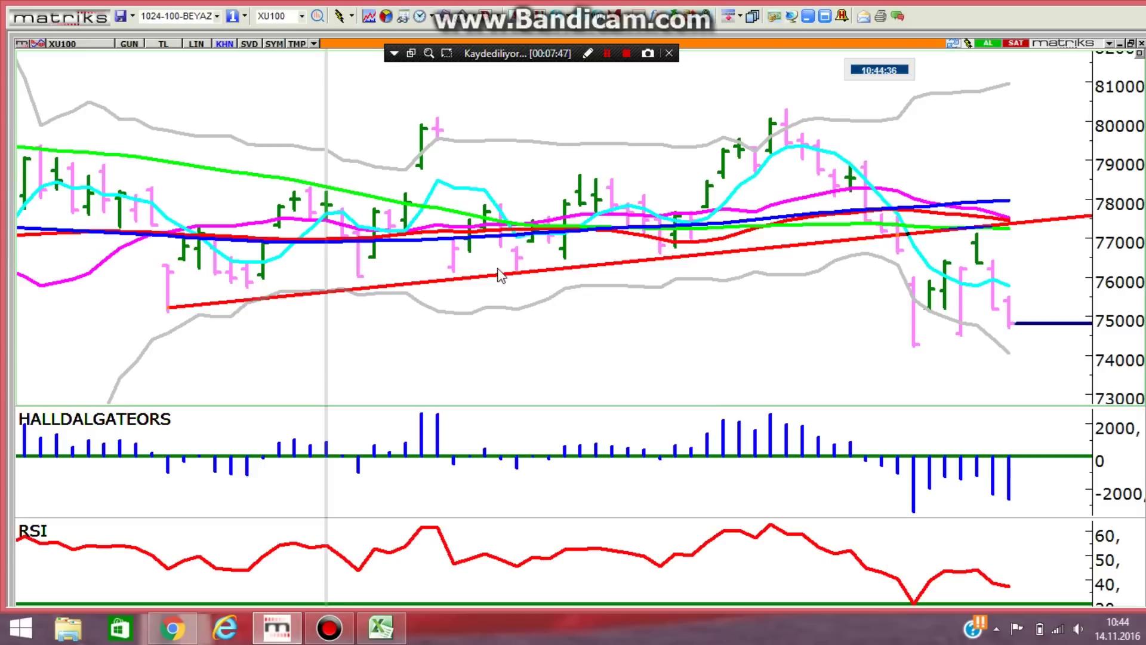
Examine the latest XU100 bars against the trend line and moving averages, and read the indicator values for the 14.11.16 bar
click(986, 250)
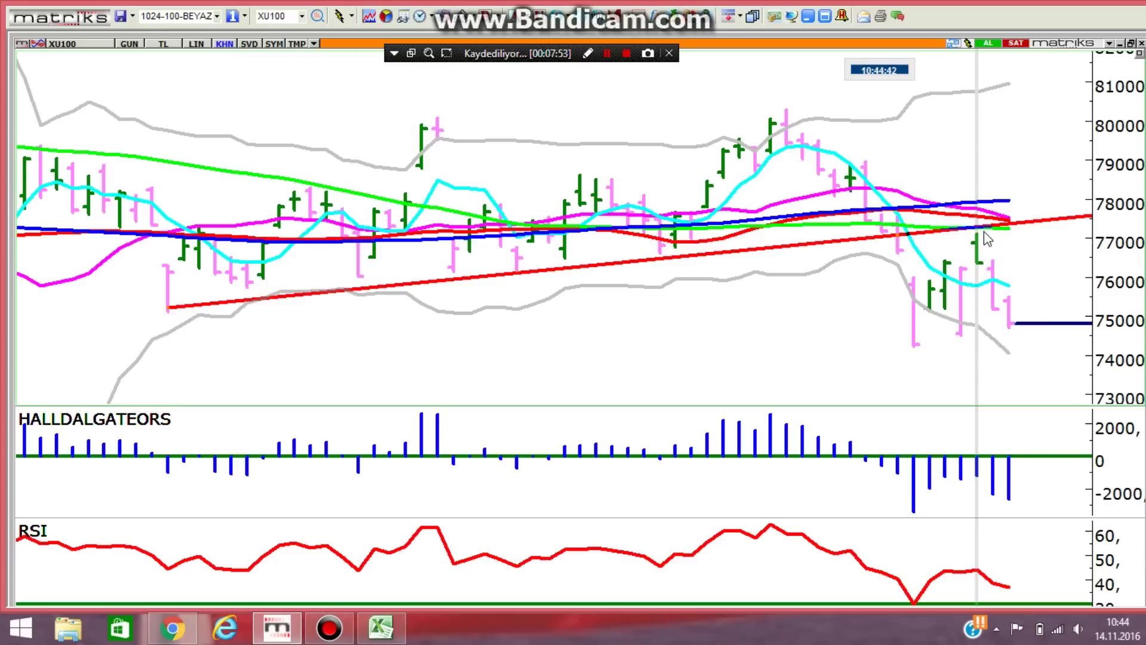
click(1002, 157)
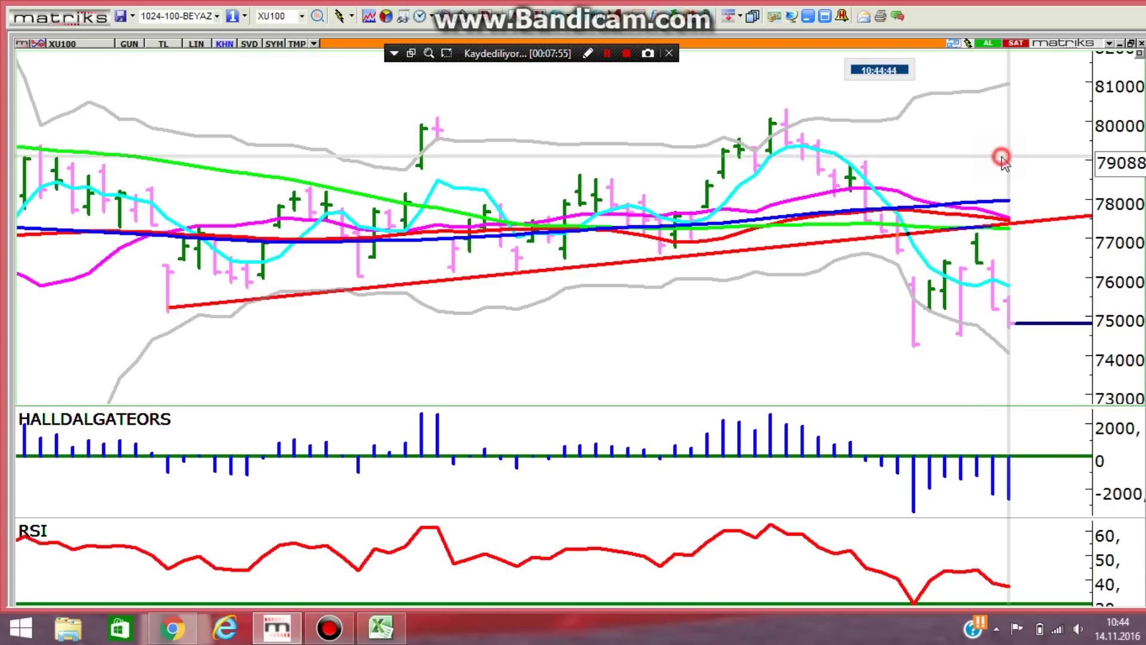
scroll(1015, 385, up, 1)
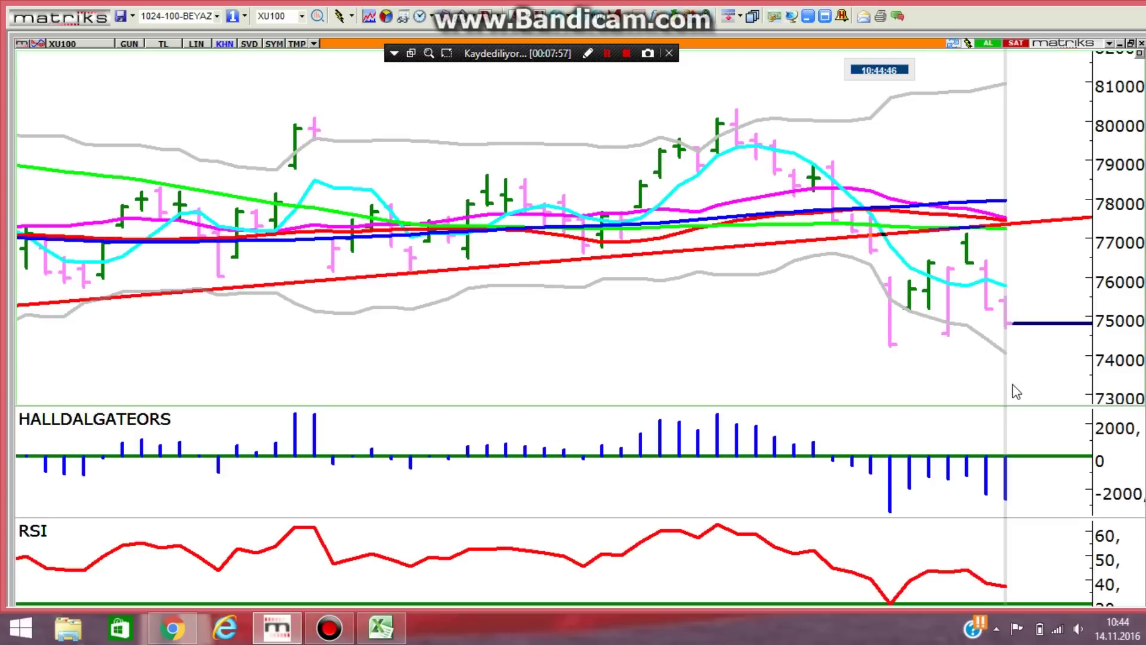
click(1016, 391)
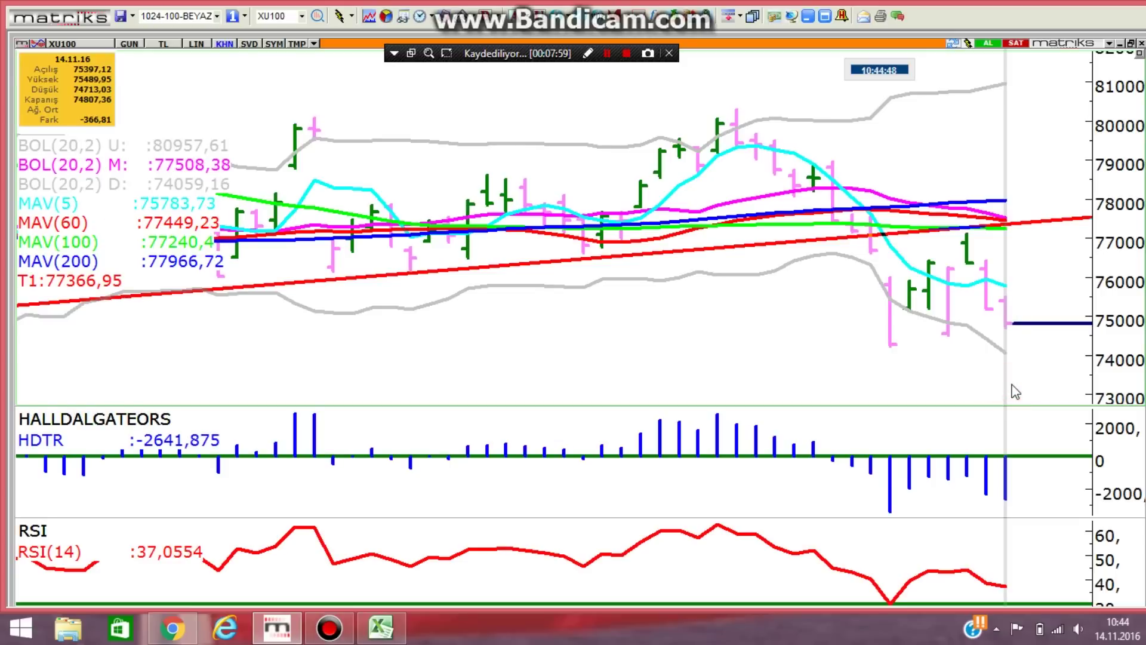
Return to Excel and compare the XU100 daily supports in E20 and E23 with the price on the Matriks chart
click(809, 17)
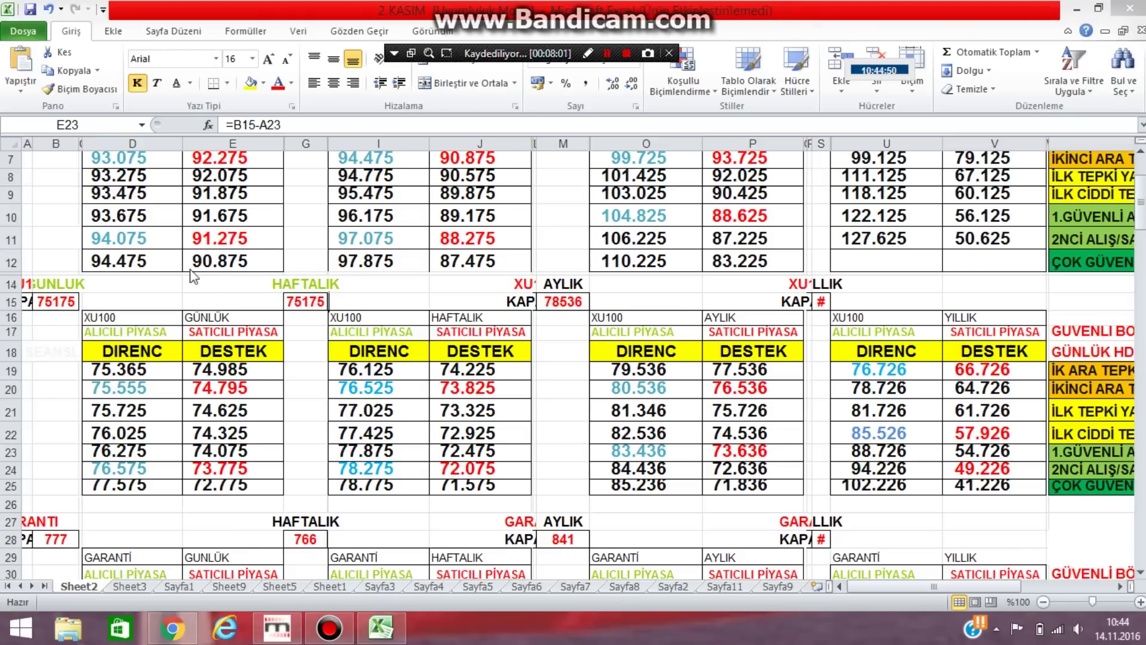
click(225, 392)
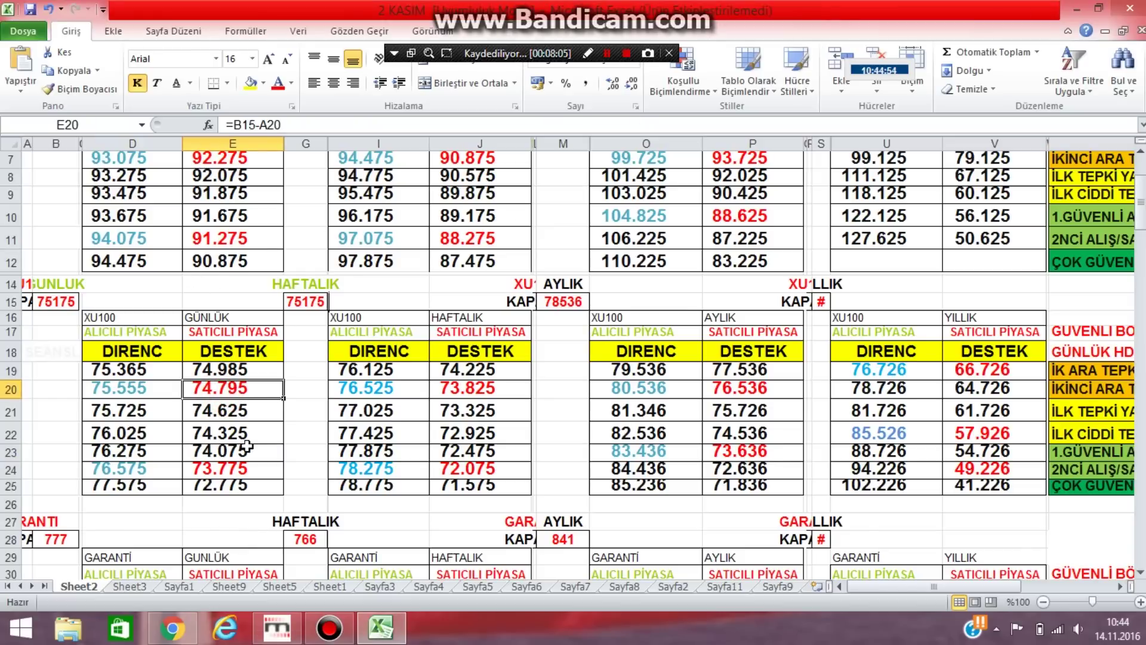
click(292, 626)
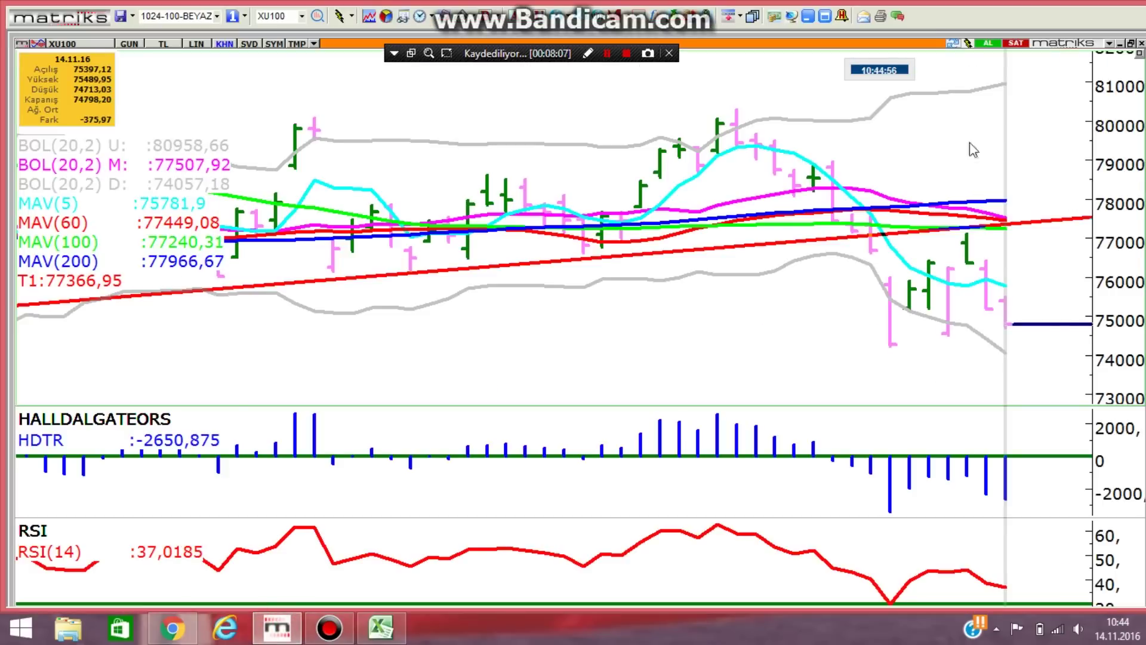
key(alt+Tab)
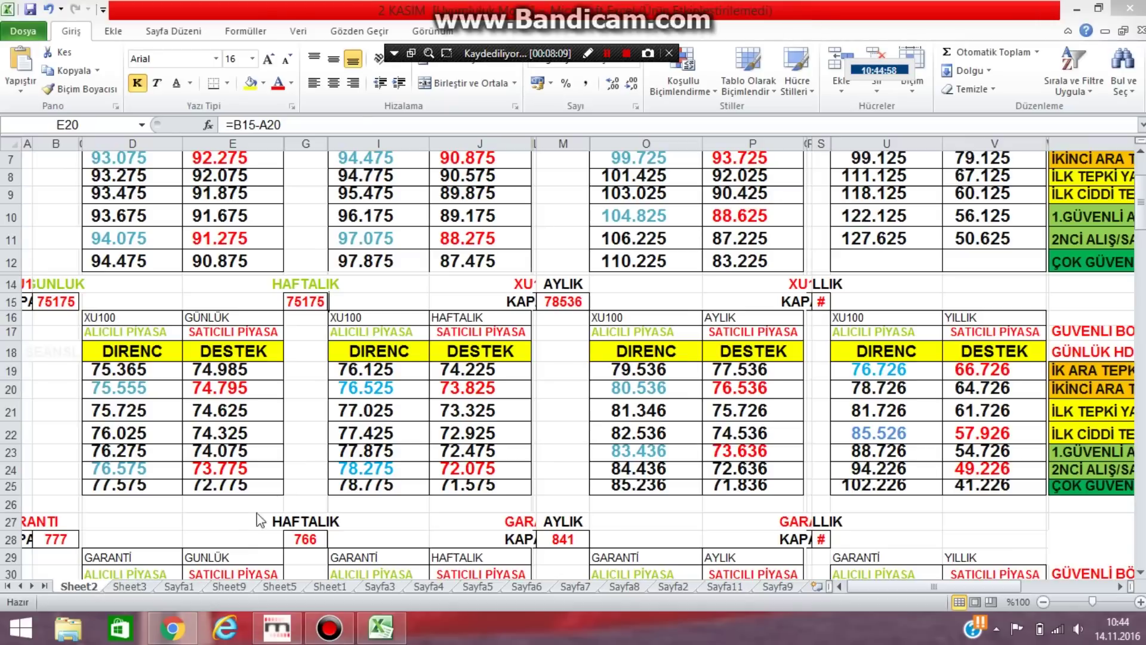
click(225, 454)
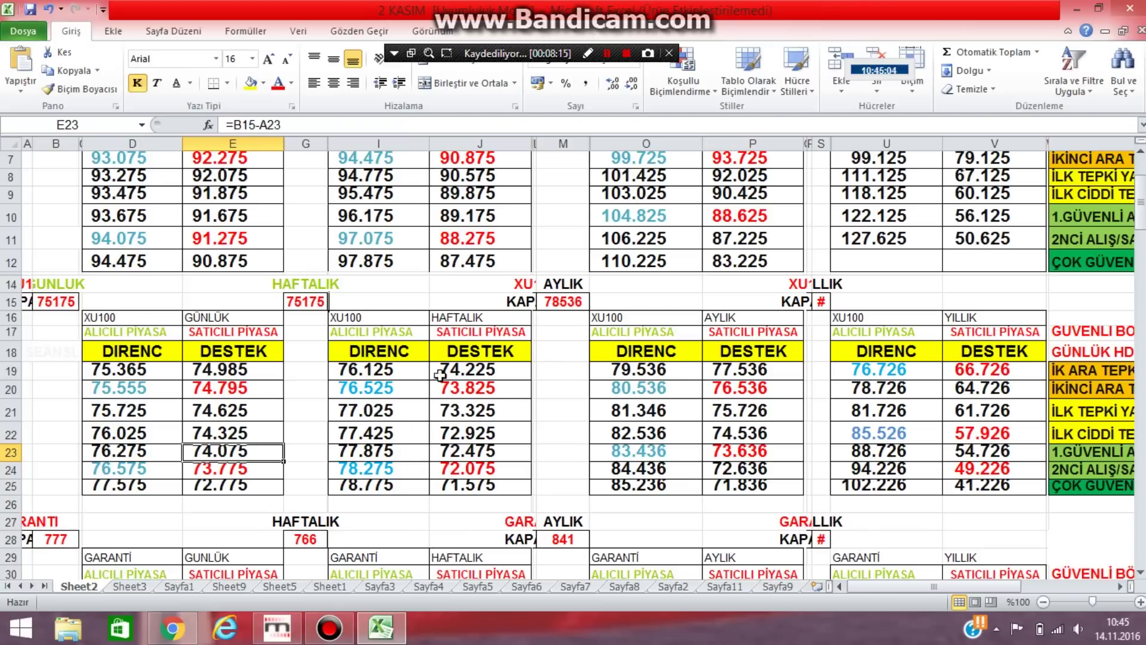
Review the XU100 weekly (HAFTALIK) levels in row 19 and the weekly supports in J20 and J23
click(397, 377)
click(461, 371)
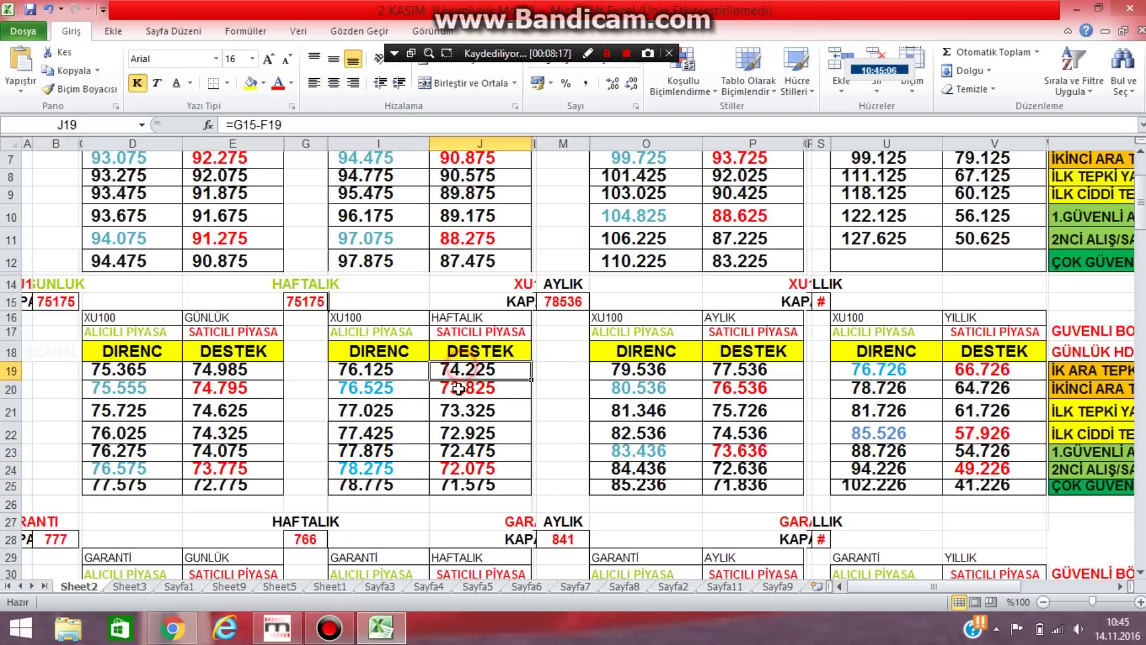
click(444, 390)
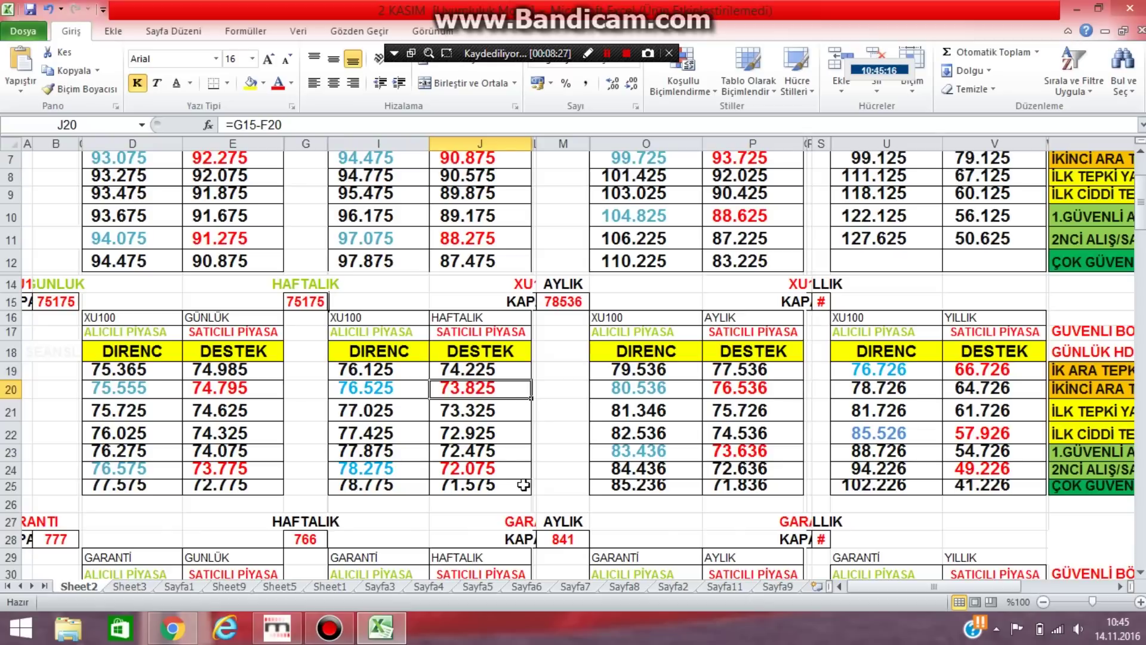
click(477, 450)
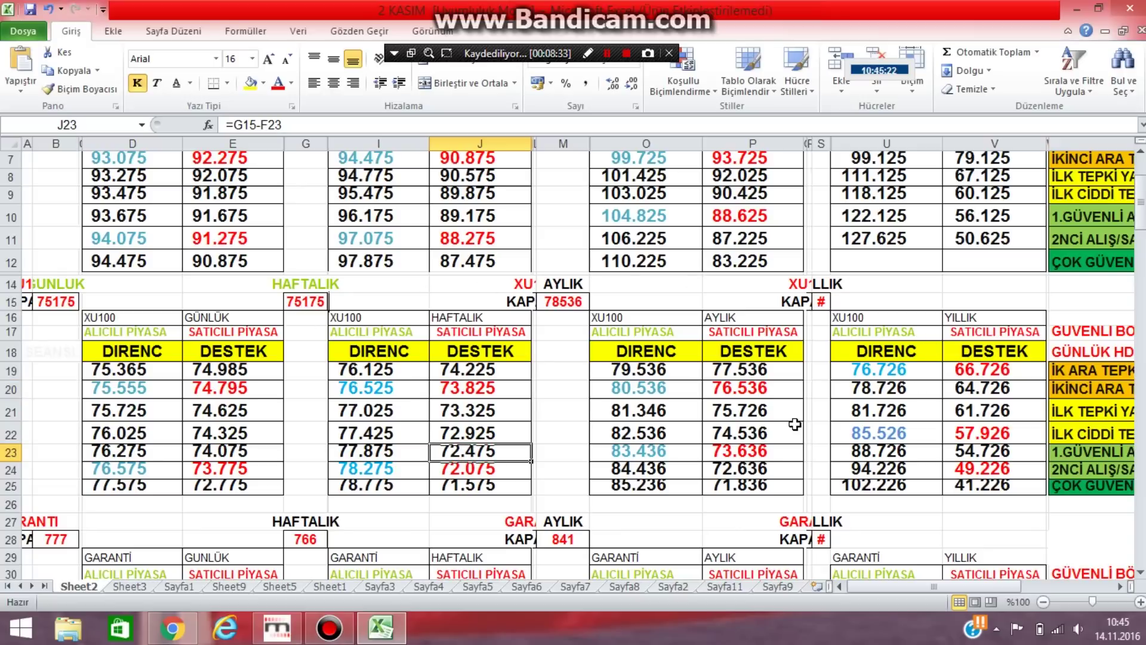
Review the XU100 resistances in U19 (yearly), O20 (monthly), I20 and I23 (weekly), plus the daily levels in row 20
click(915, 369)
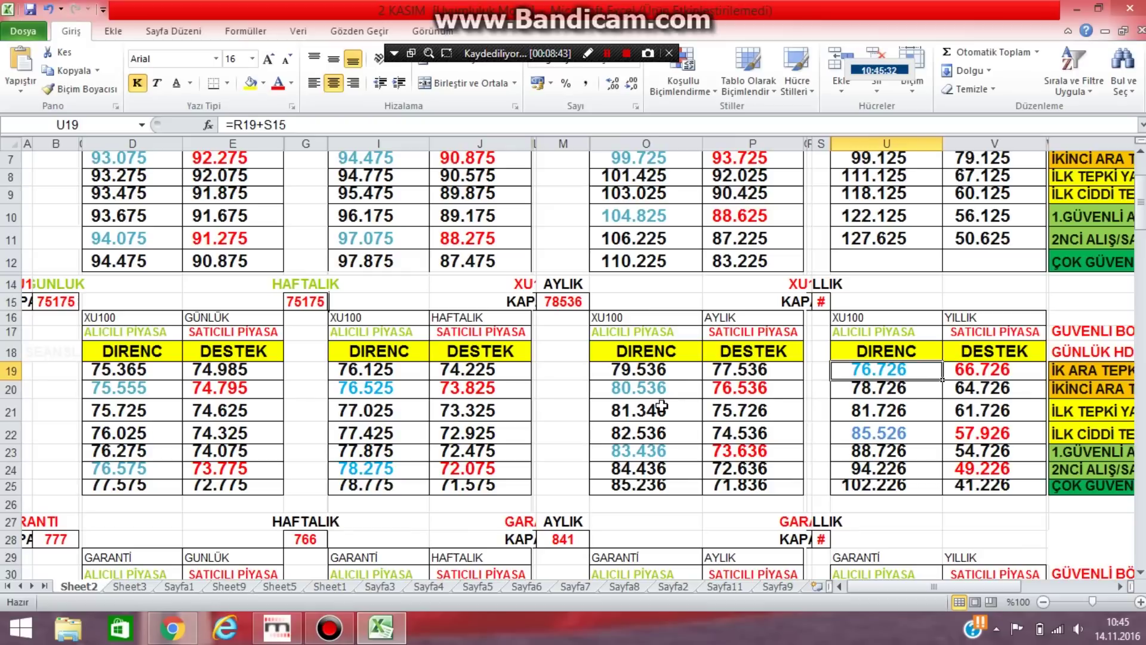
click(642, 391)
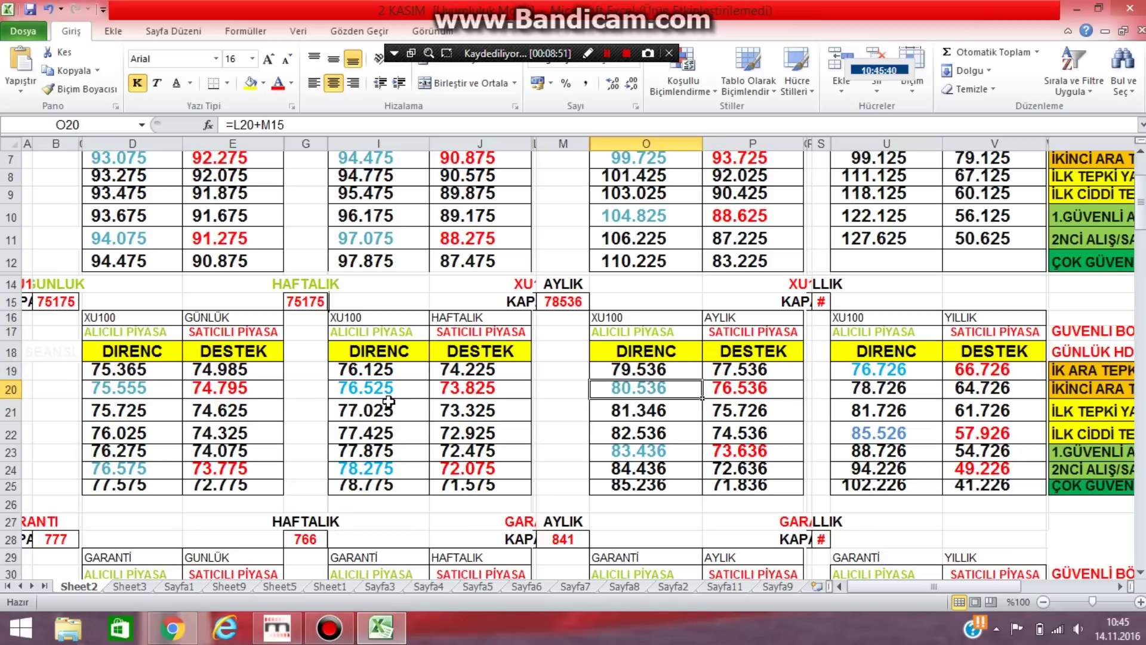
click(373, 389)
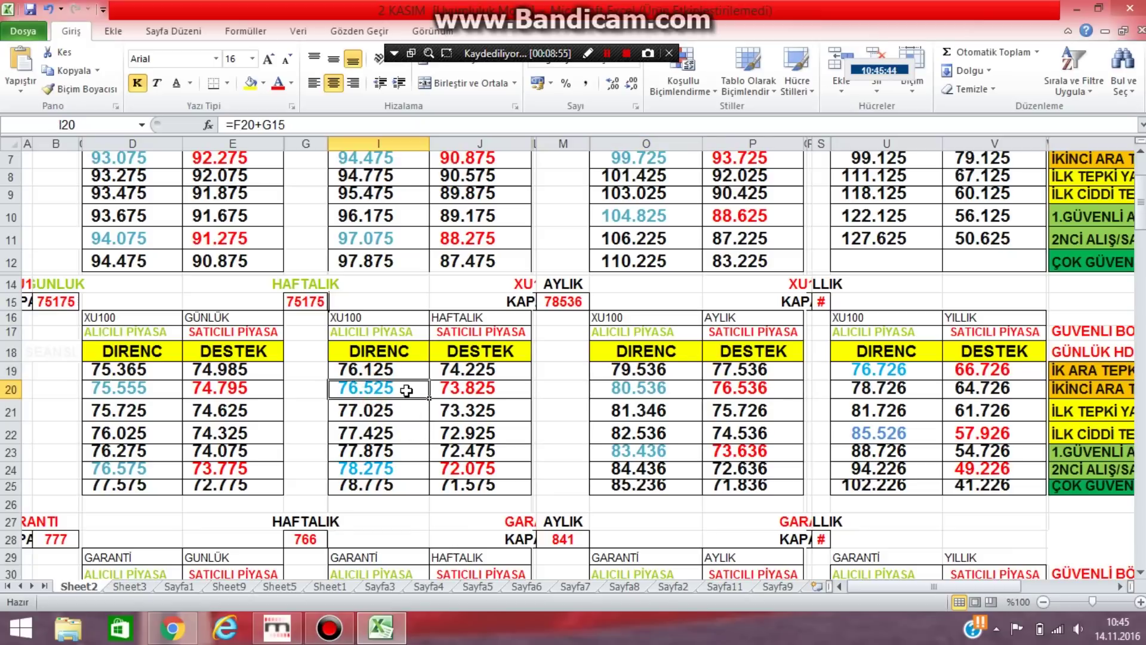
click(388, 453)
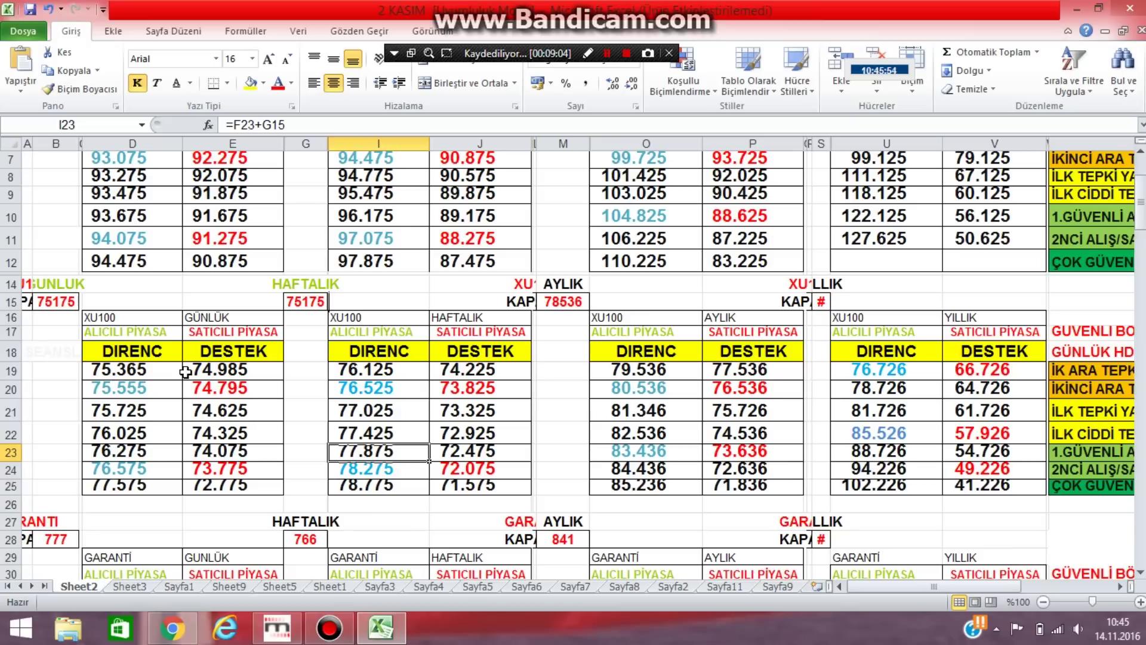
click(143, 391)
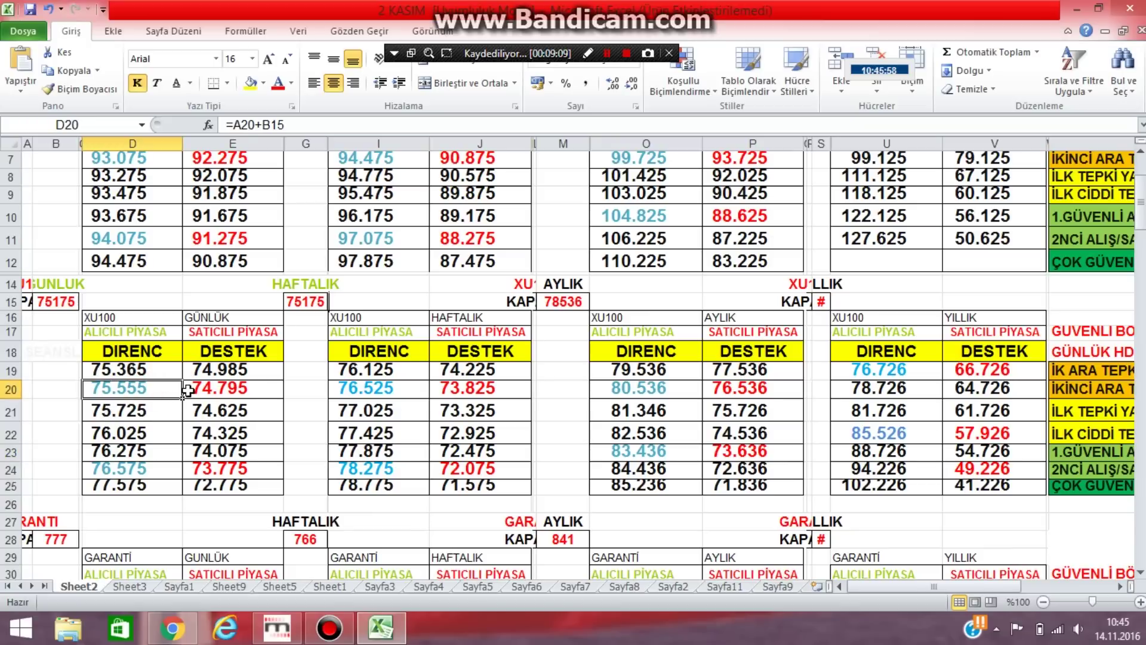
click(221, 388)
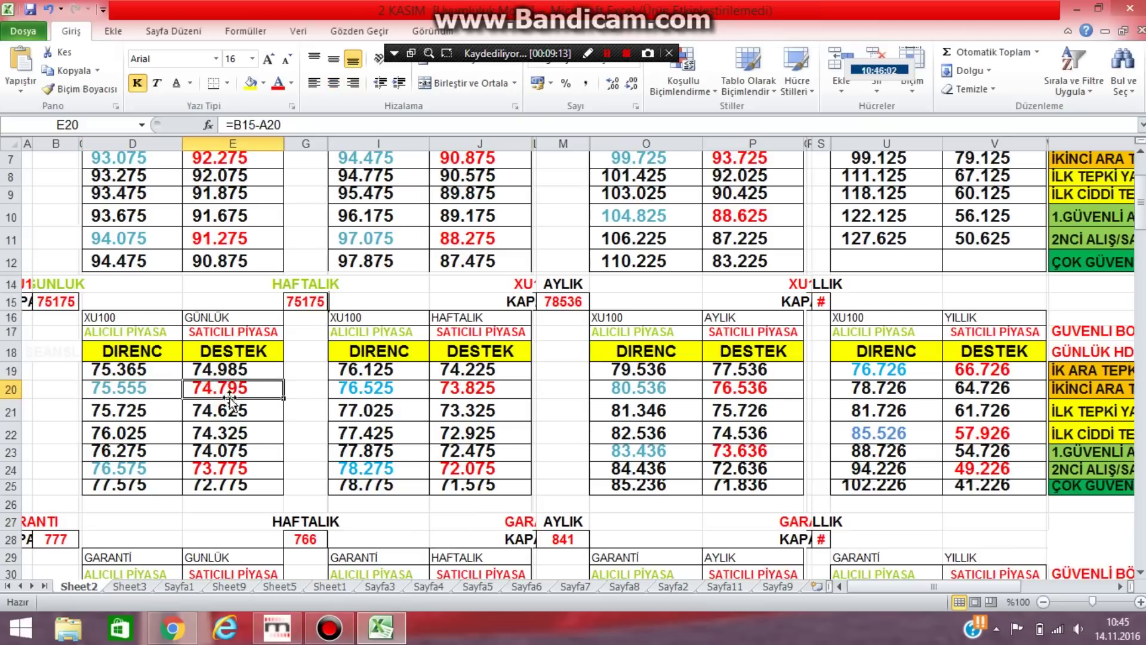